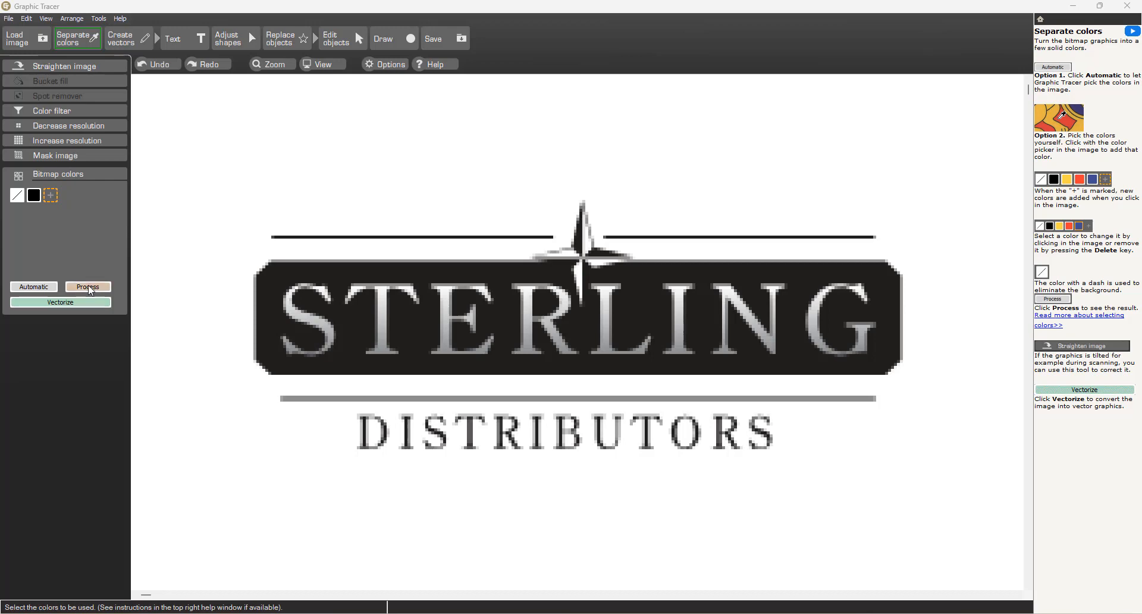
- Process the logo bitmap into black on an empty background and increase its resolution
left_click(88, 287)
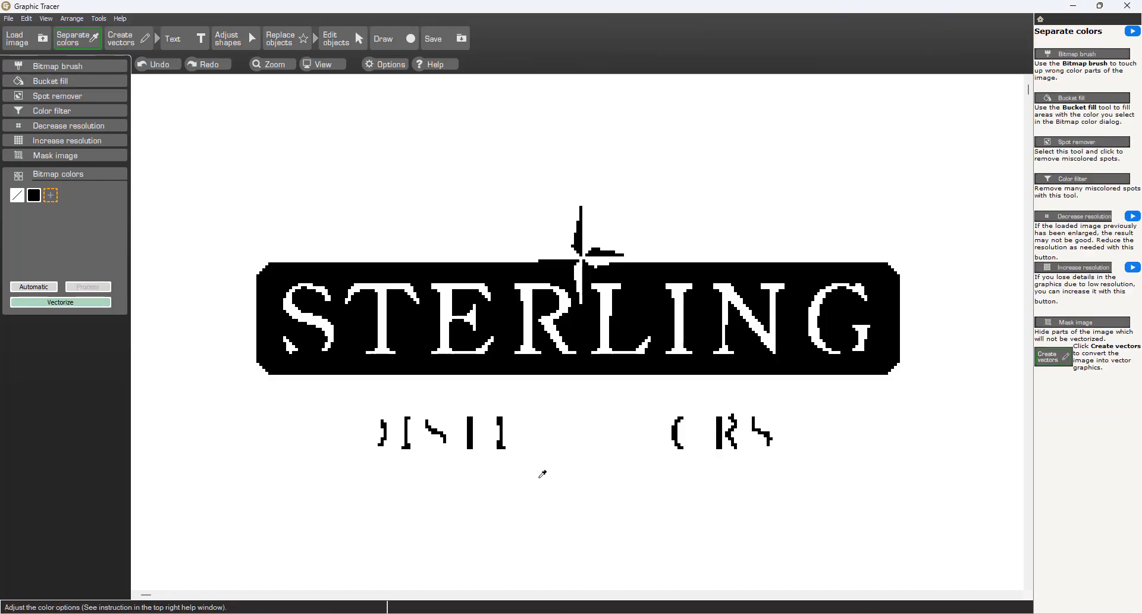
left_click(81, 141)
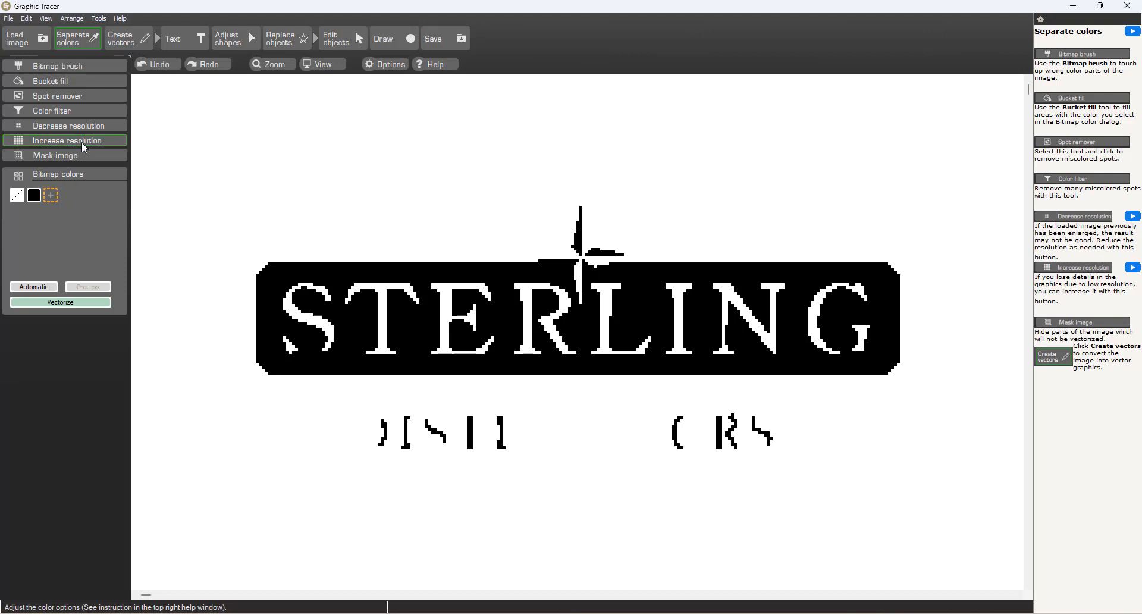
- Adjust the black bitmap color's level to +12 so the thin lines and letter strokes fill in
left_click(34, 196)
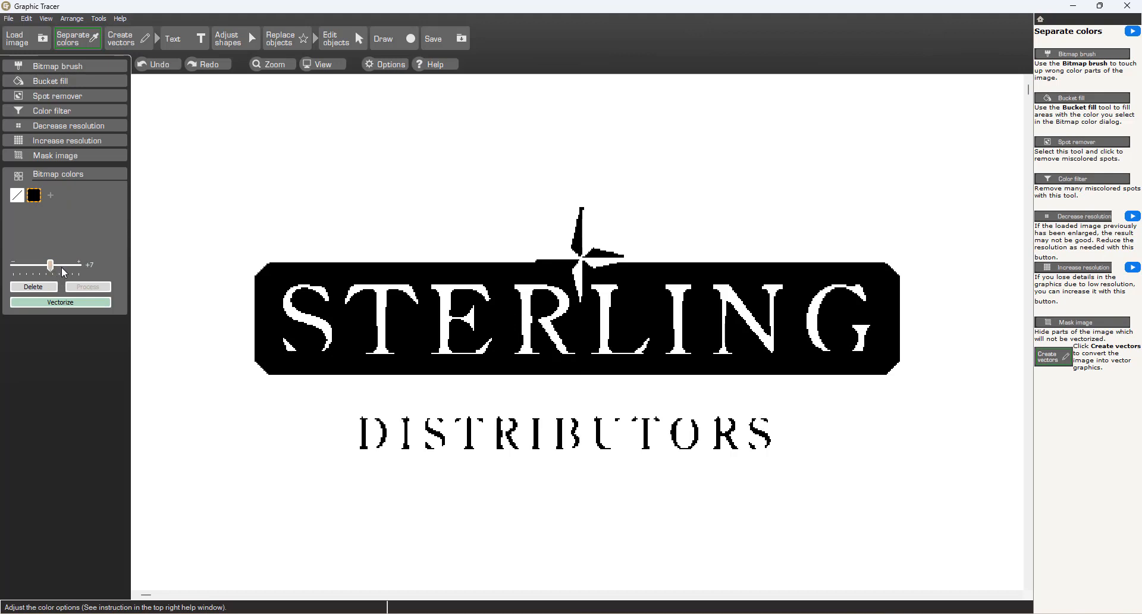
left_click(55, 265)
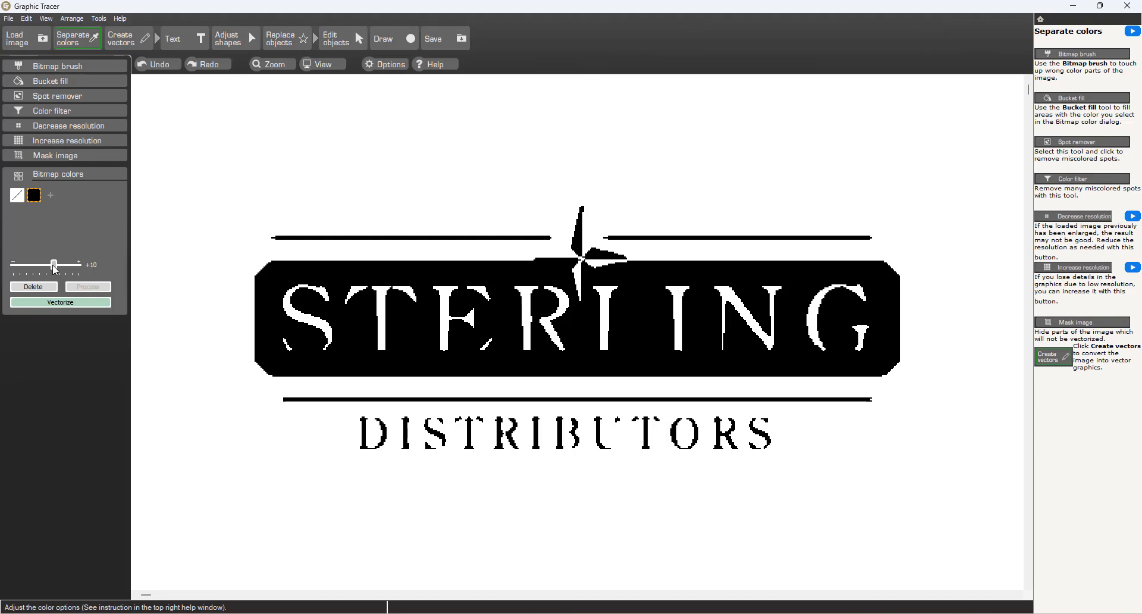
left_click(52, 266)
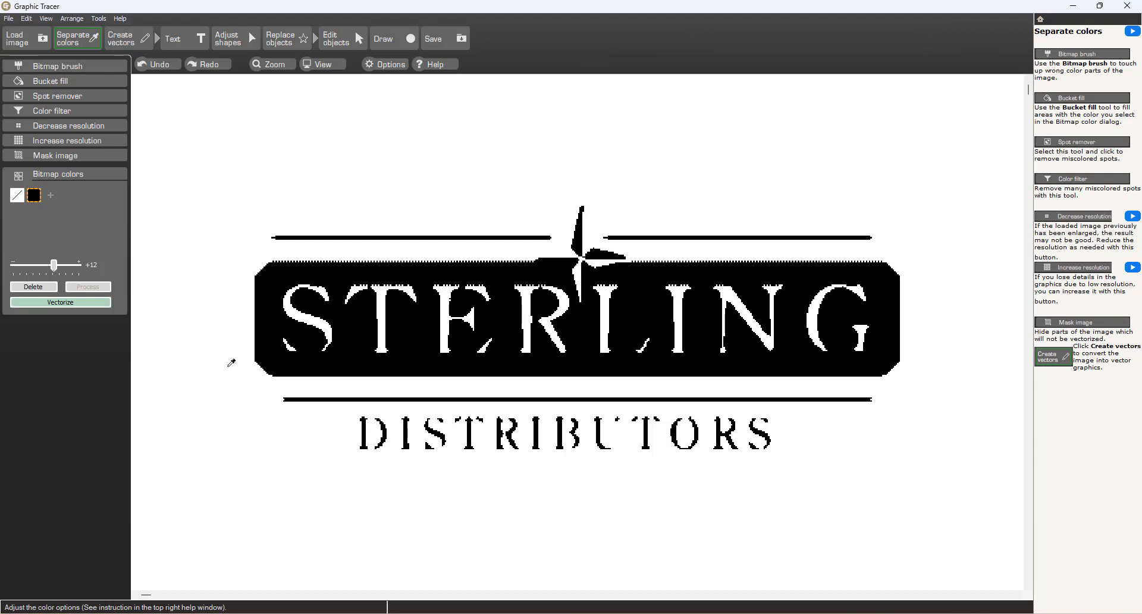
- Close the gaps in the D and first S of DISTRIBUTORS using the Bitmap brush in black at size 1
left_click(80, 66)
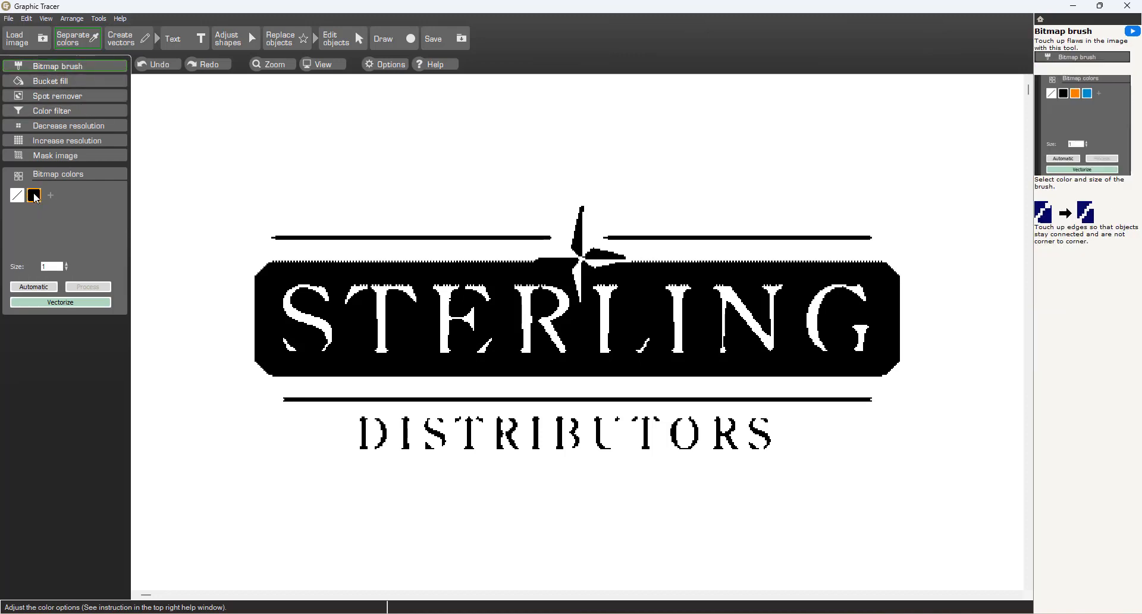
scroll(426, 465, "up", 5)
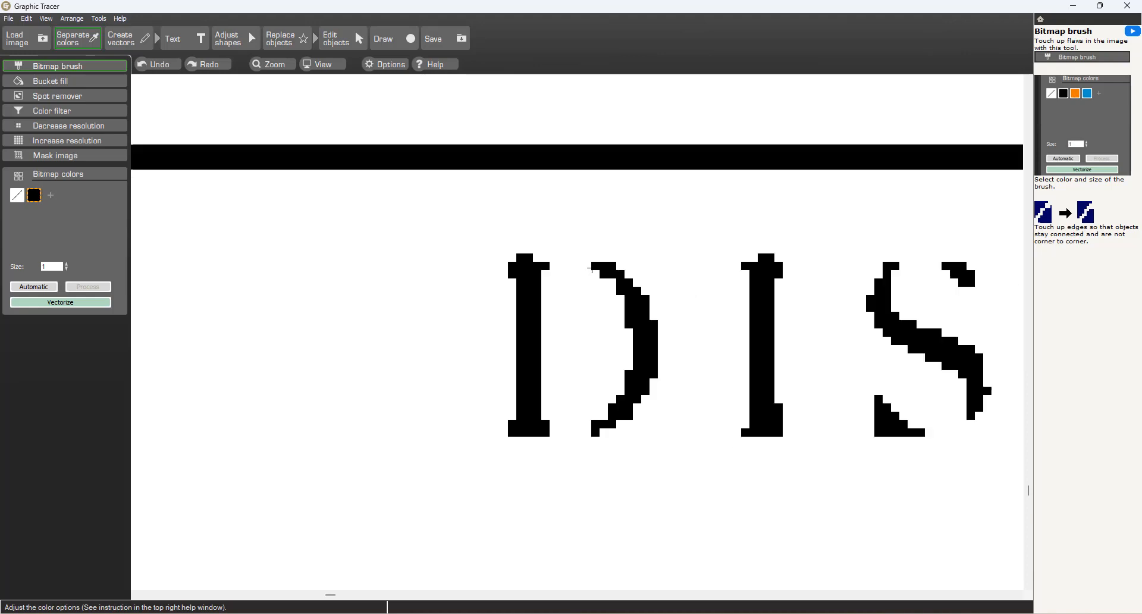
left_click_drag(593, 267, 546, 260)
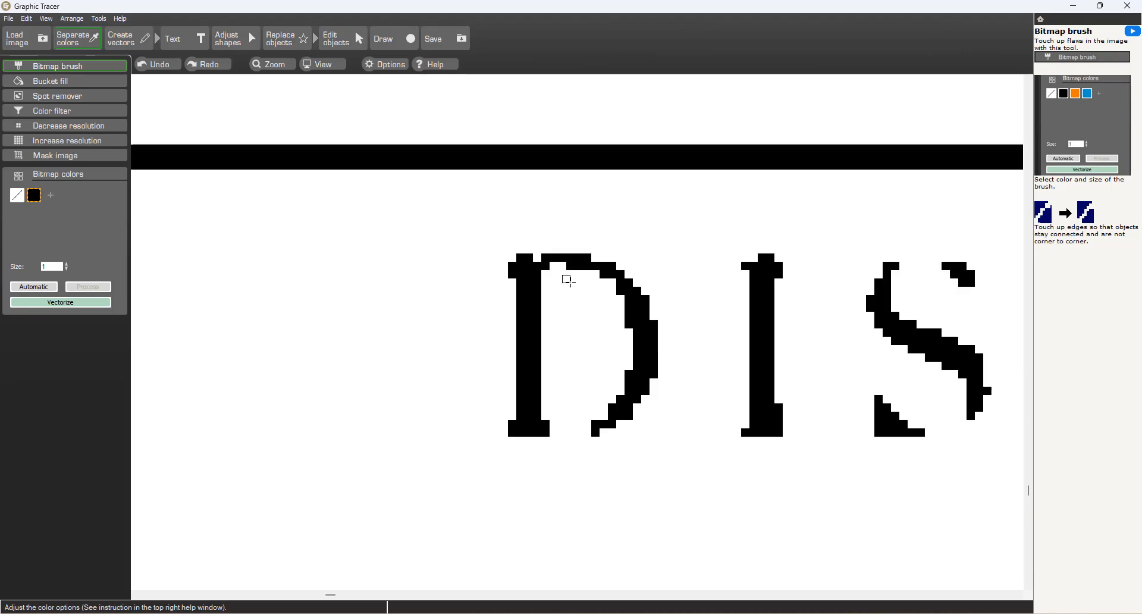
left_click_drag(585, 430, 548, 433)
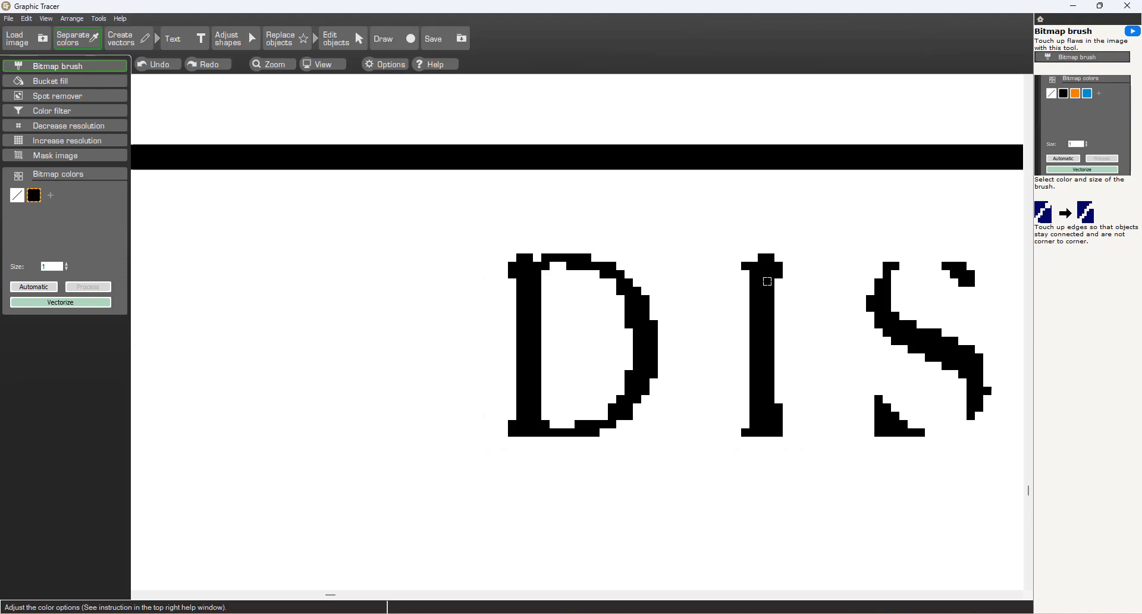
left_click_drag(767, 280, 769, 281)
mouse_move(931, 269)
left_mouse_down()
mouse_move(950, 269)
mouse_move(902, 266)
left_mouse_up()
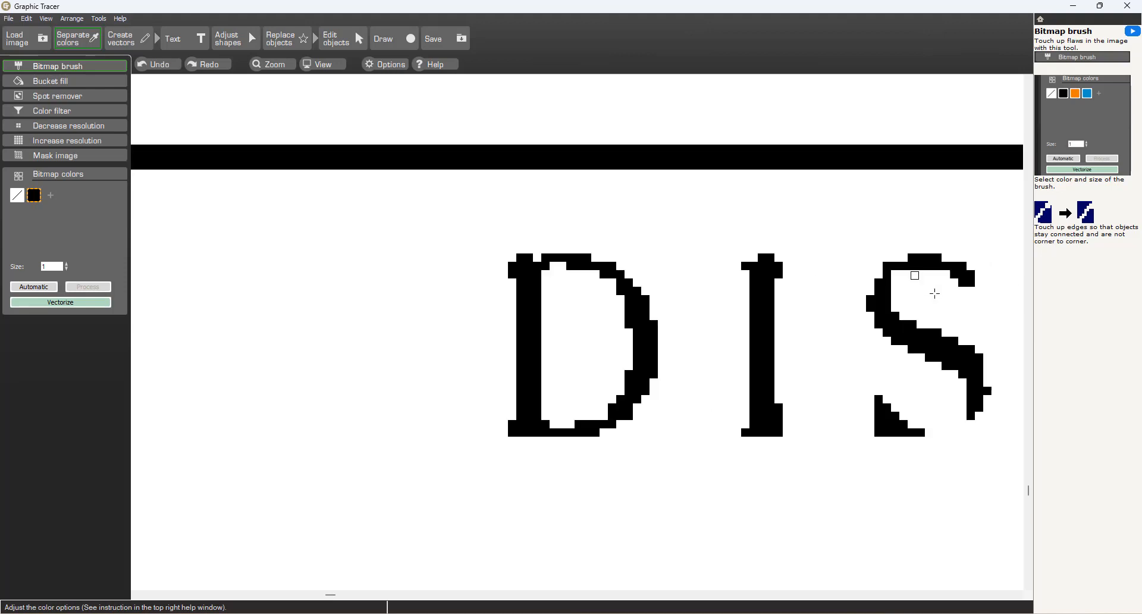
mouse_move(964, 432)
left_mouse_down()
mouse_move(969, 413)
mouse_move(939, 434)
mouse_move(907, 434)
left_mouse_up()
- Reconnect the broken strokes in the remaining letters of DISTRIBUTORS with the black Bitmap brush, through the final S
scroll(951, 393, "down", 3)
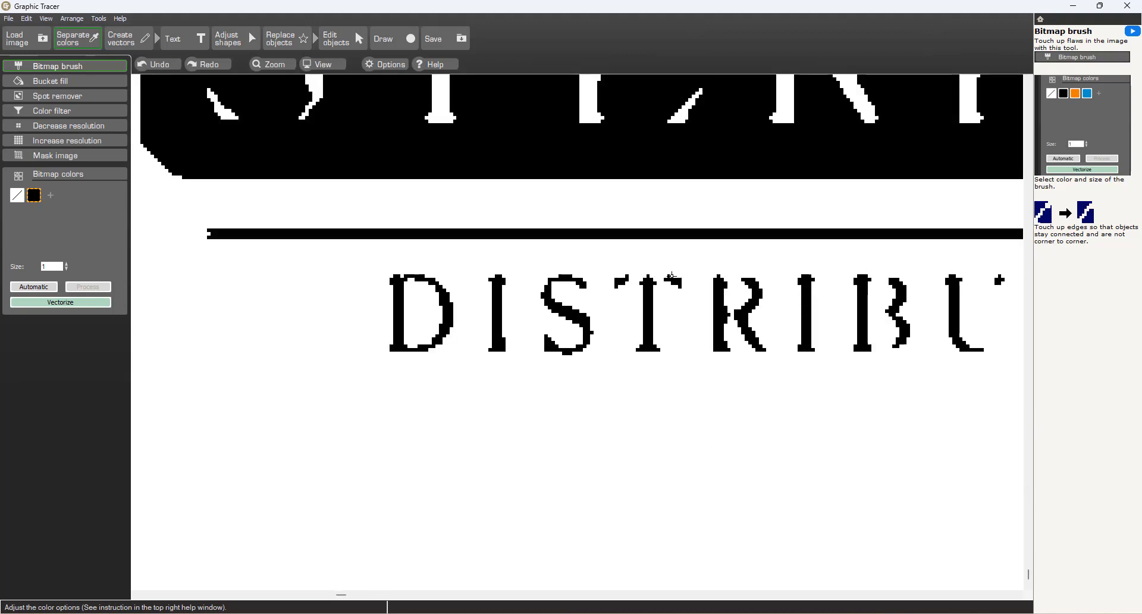
scroll(672, 275, "up", 3)
mouse_move(558, 348)
left_mouse_down()
mouse_move(562, 333)
mouse_move(449, 331)
left_mouse_up()
left_click(449, 330)
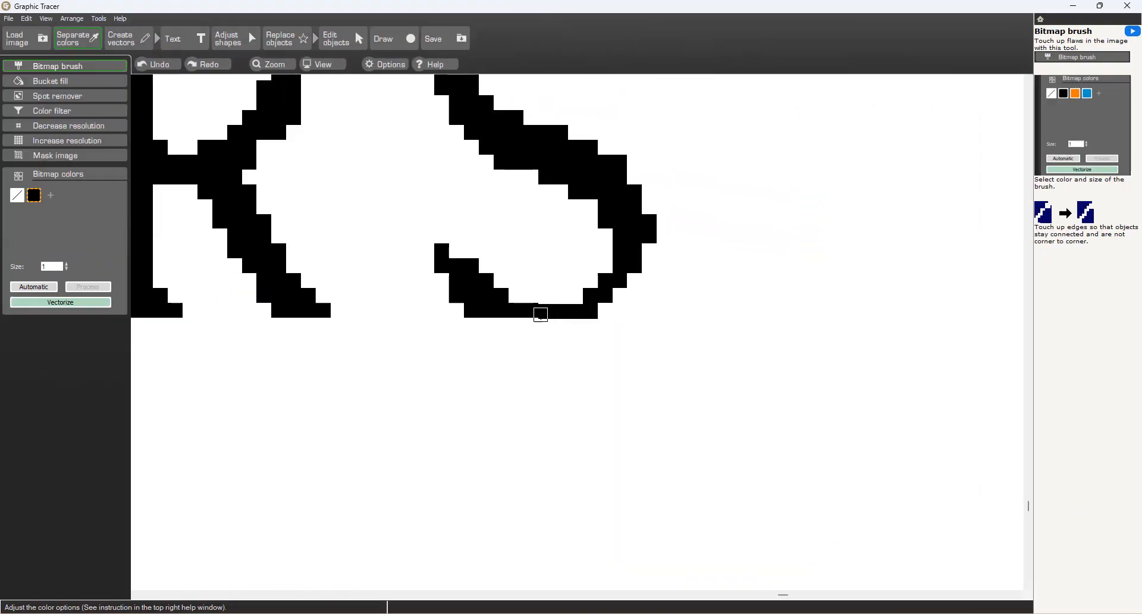
left_click(548, 309)
scroll(575, 288, "down", 4)
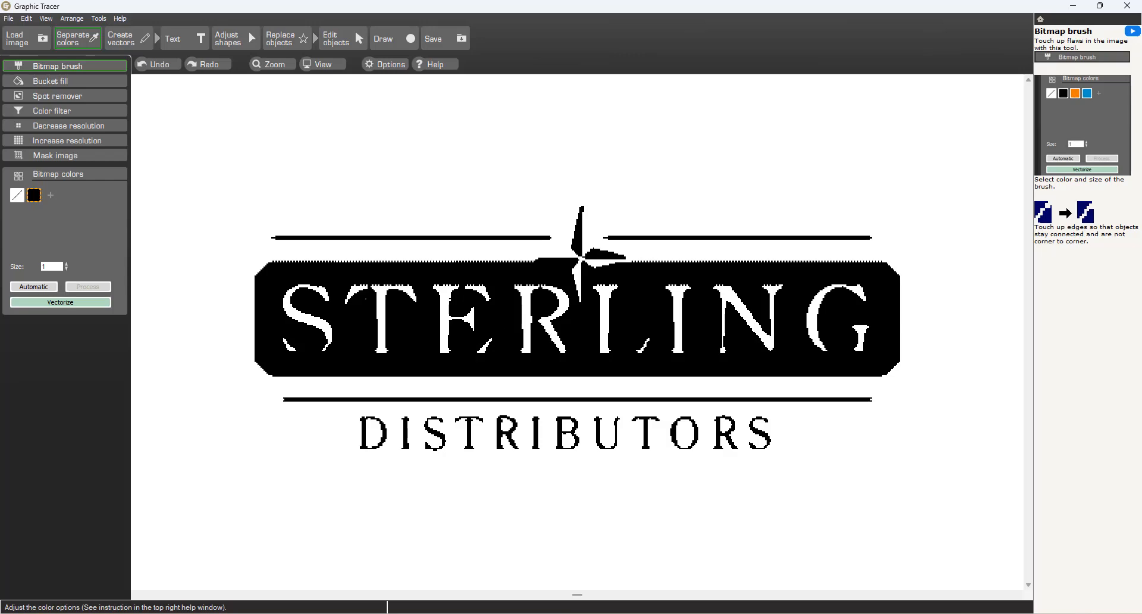
- Reconnect the lower curve of the S in STERLING with the Bitmap brush in the background color
scroll(201, 330, "up", 4)
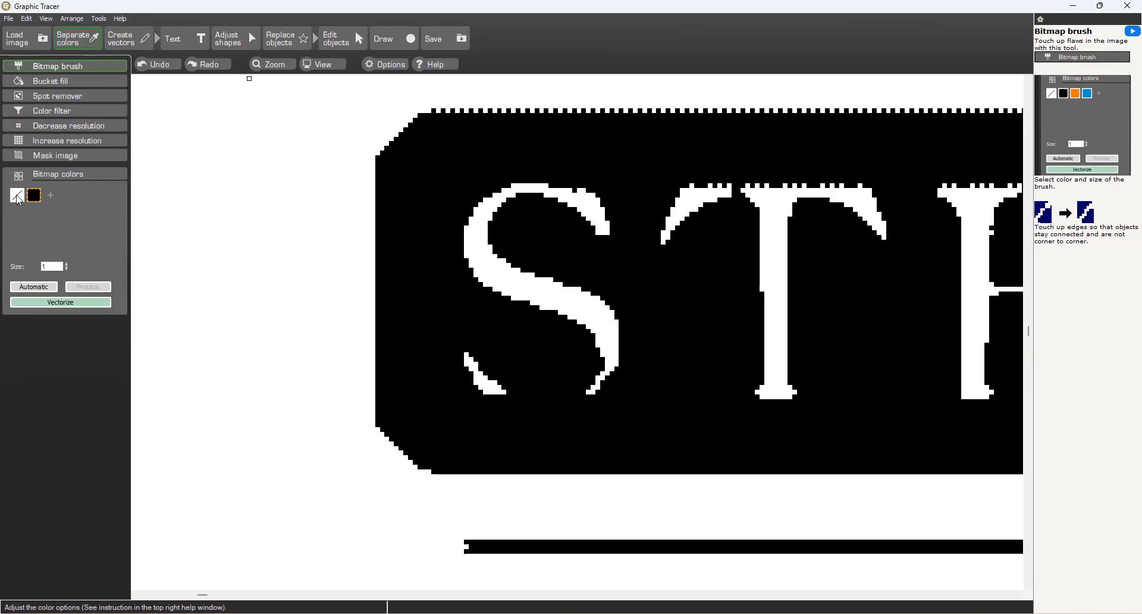
left_click(21, 192)
scroll(571, 321, "up", 2)
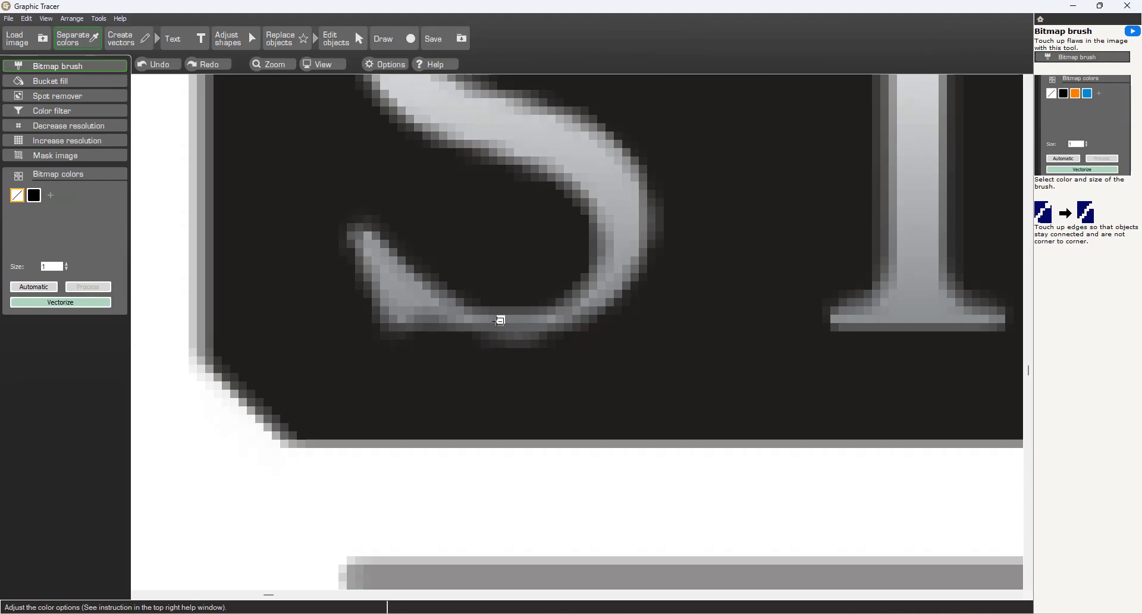
left_click_drag(445, 316, 440, 316)
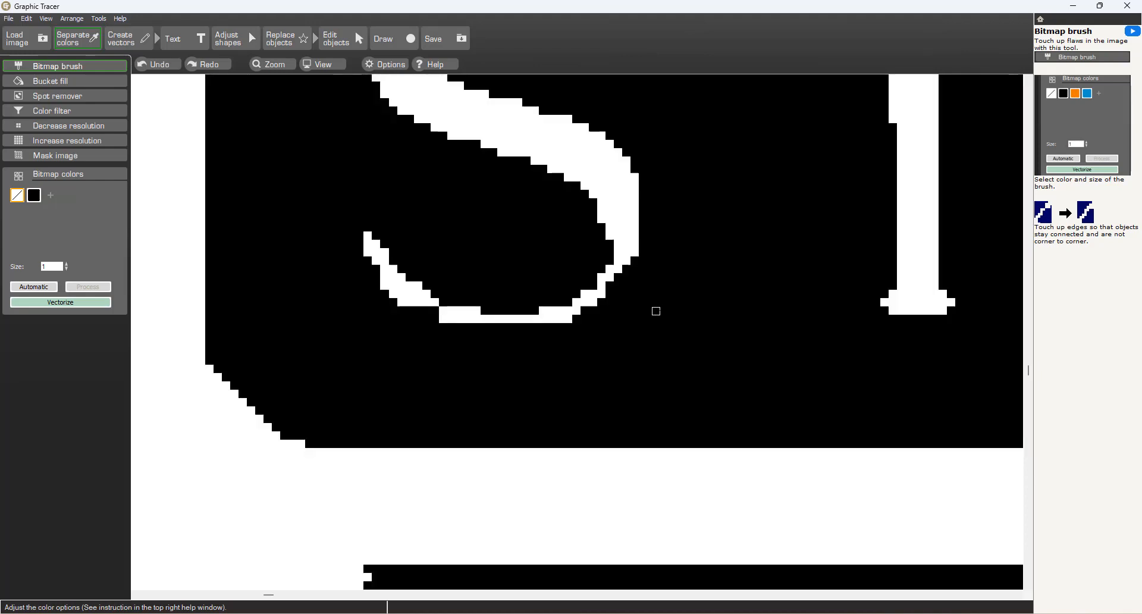
- Bridge the gaps in the T, E and following letters of STERLING with background-colored brush strokes
scroll(657, 312, "down", 3)
scroll(642, 217, "up", 3)
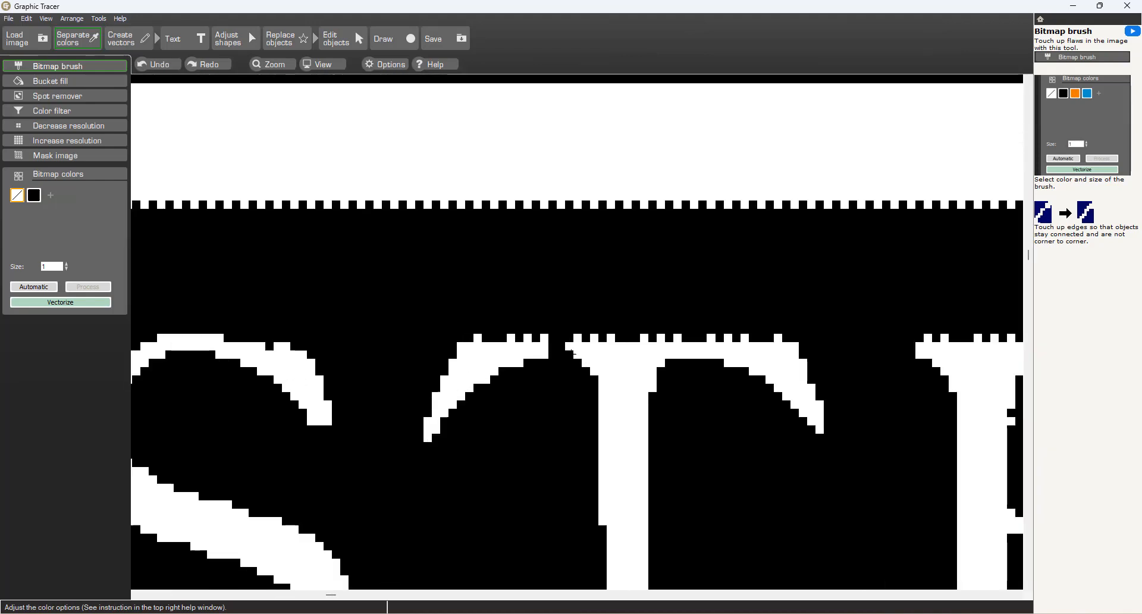
scroll(535, 348, "down", 3)
scroll(738, 355, "up", 3)
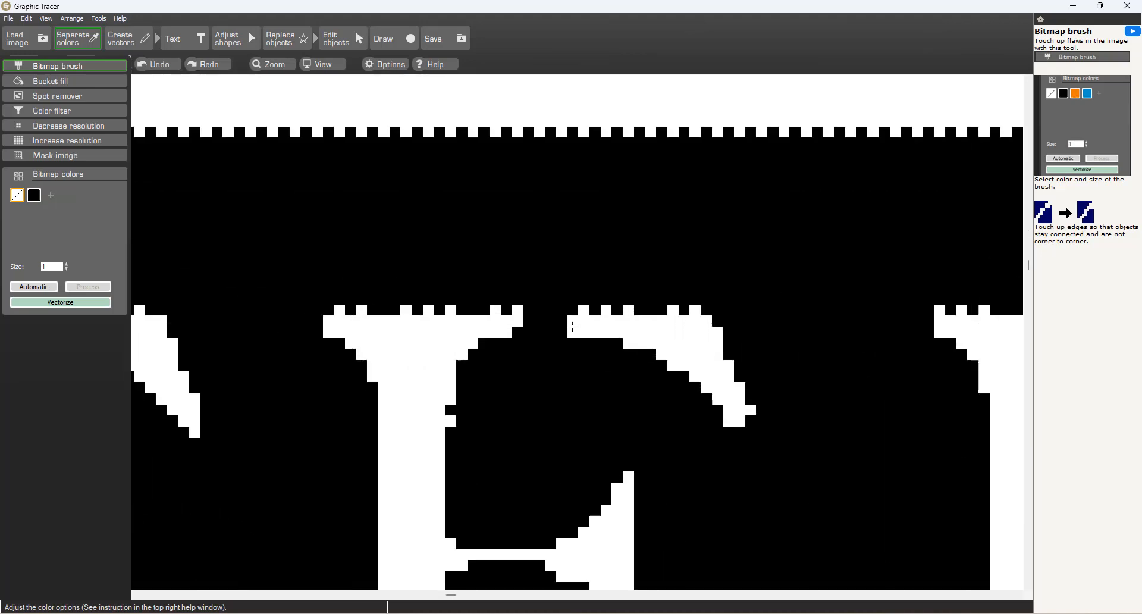
left_click_drag(573, 323, 527, 321)
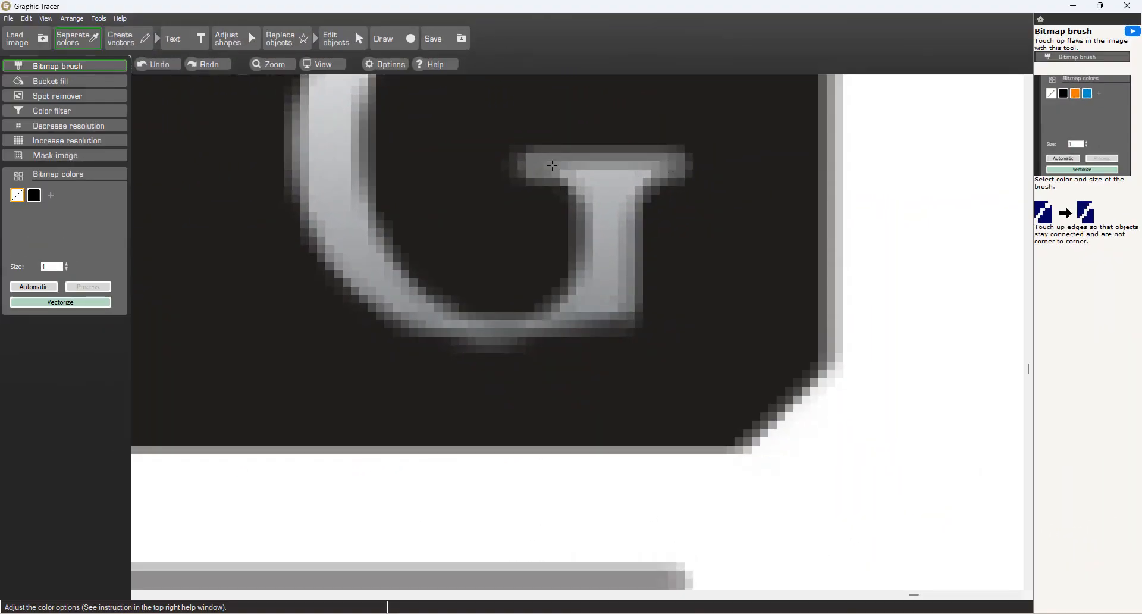
- Touch up the crossbar of the G in STERLING against the original image and undo the last stroke
key("space")
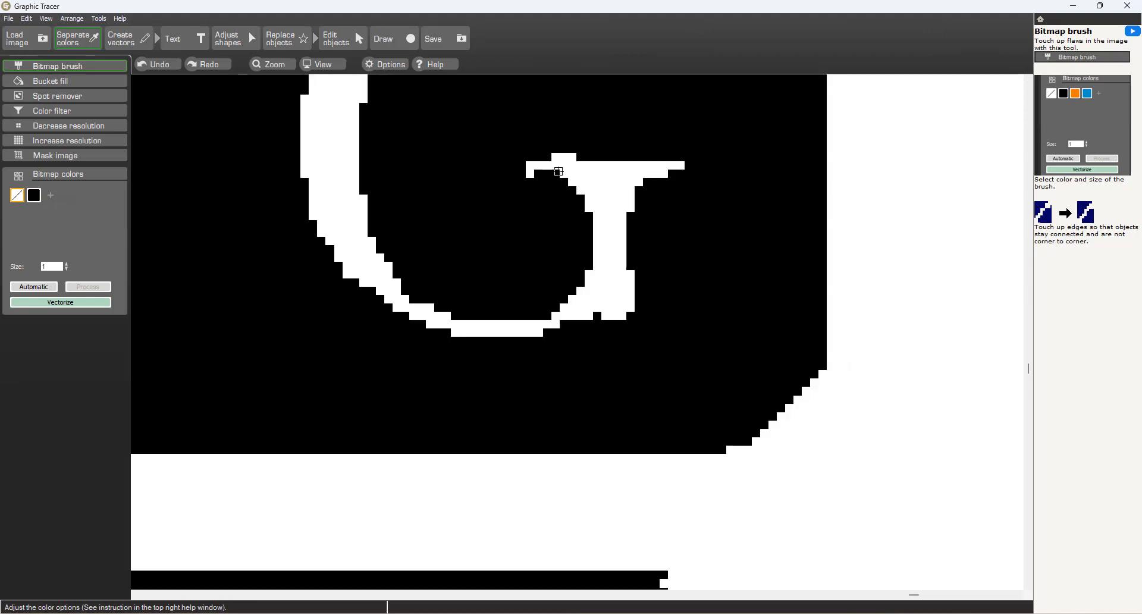
left_click_drag(555, 173, 539, 175)
key("ctrl+z")
scroll(684, 180, "down", 4)
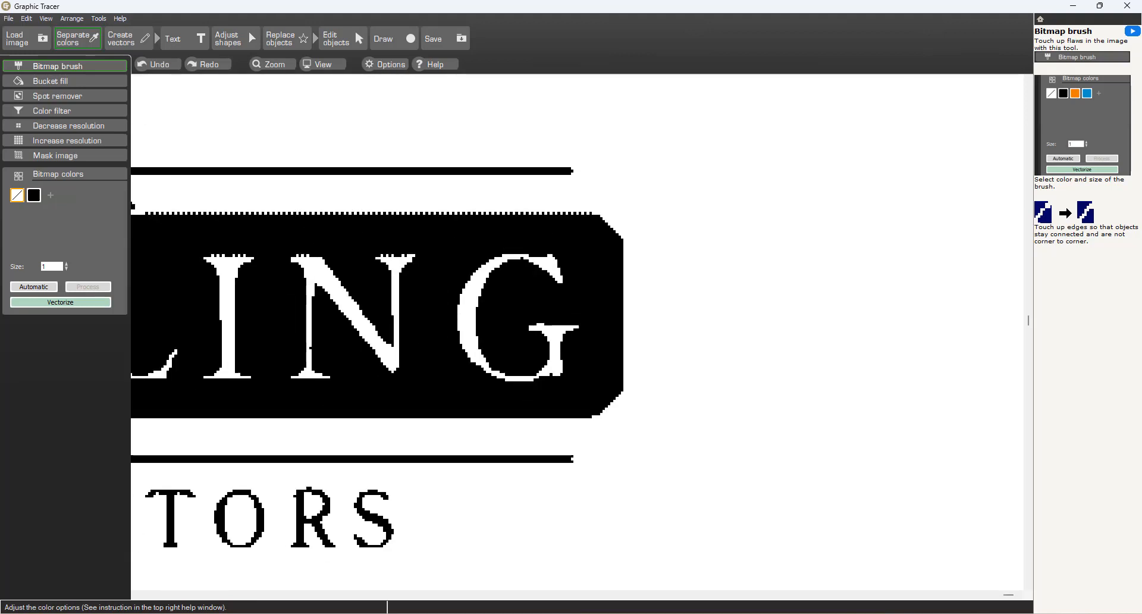
key("space")
key("space")
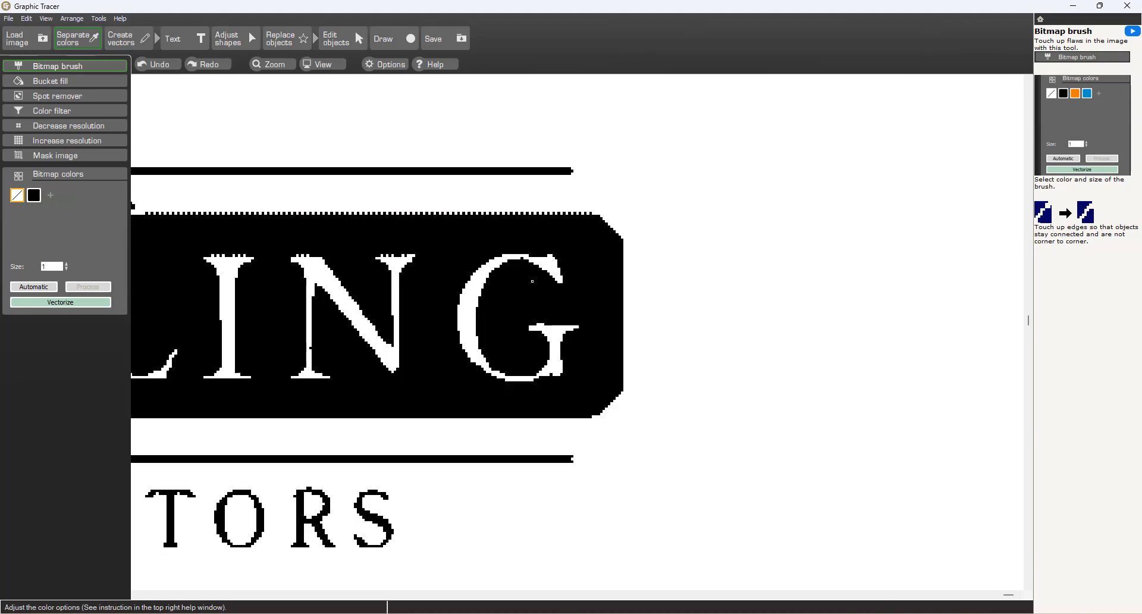
scroll(532, 282, "down", 2)
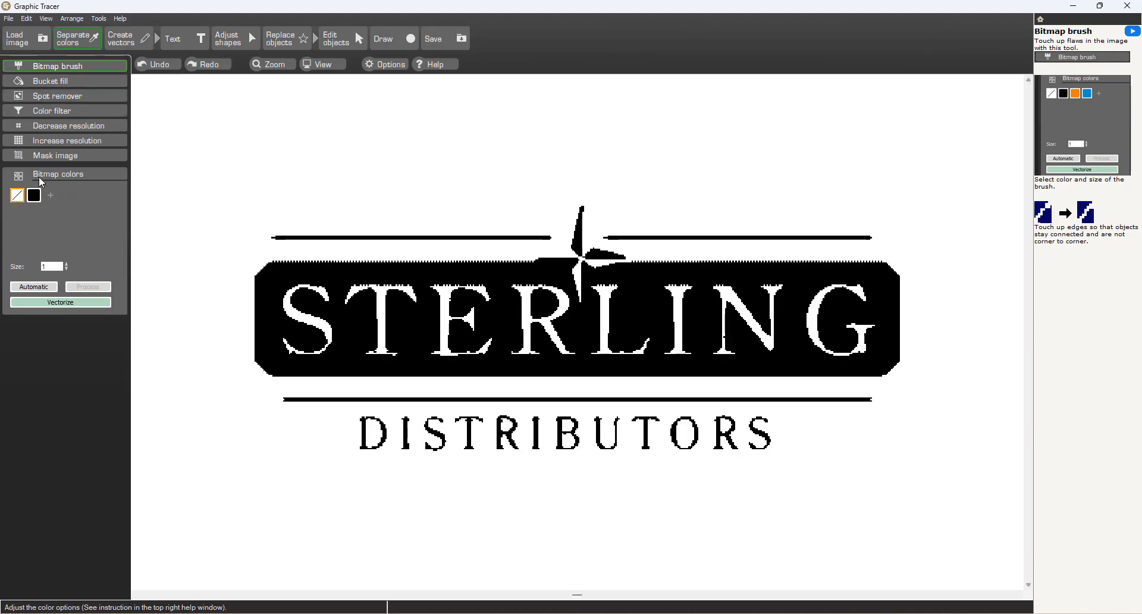
- Paint the missing black outlines of the star's upper and left points, following the original image
left_click(34, 196)
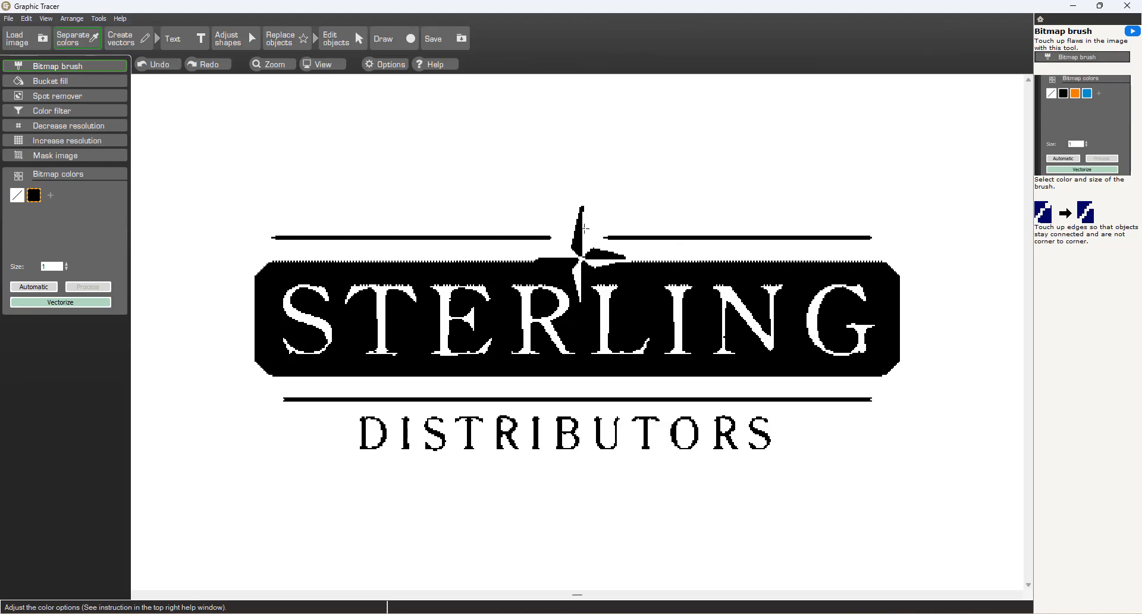
scroll(585, 228, "up", 3)
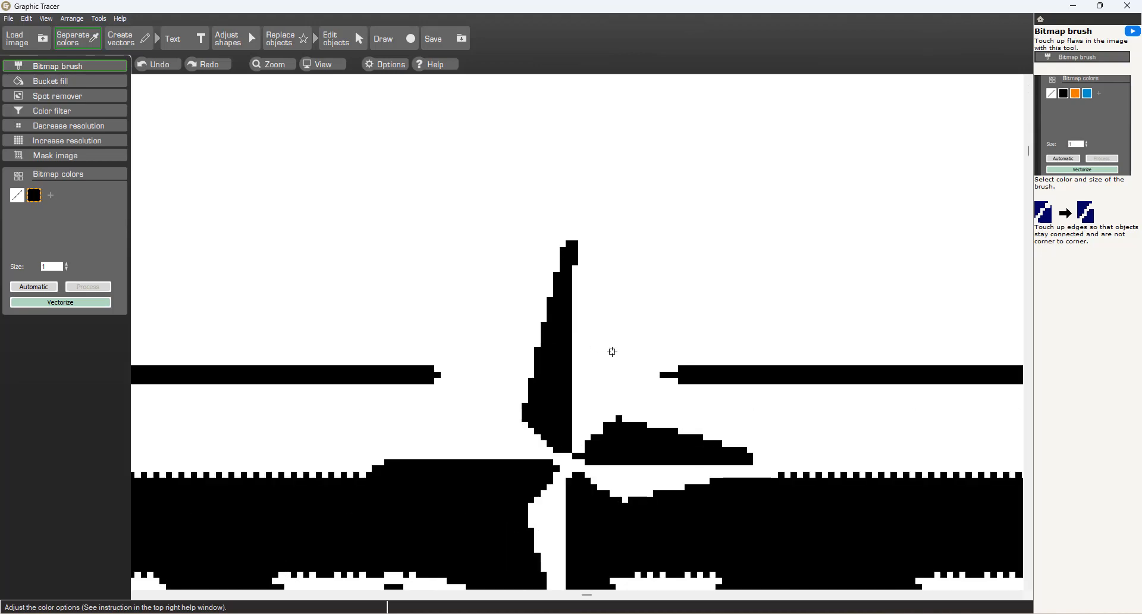
key("space")
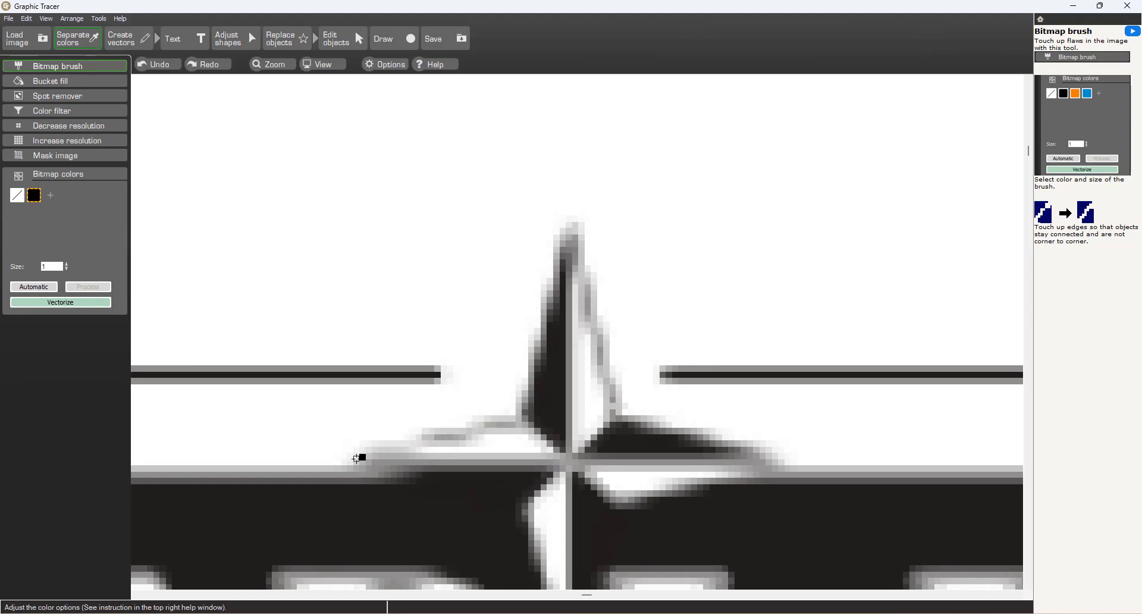
mouse_move(346, 463)
left_mouse_down()
mouse_move(522, 461)
mouse_move(364, 450)
mouse_move(382, 474)
mouse_move(351, 464)
left_mouse_up()
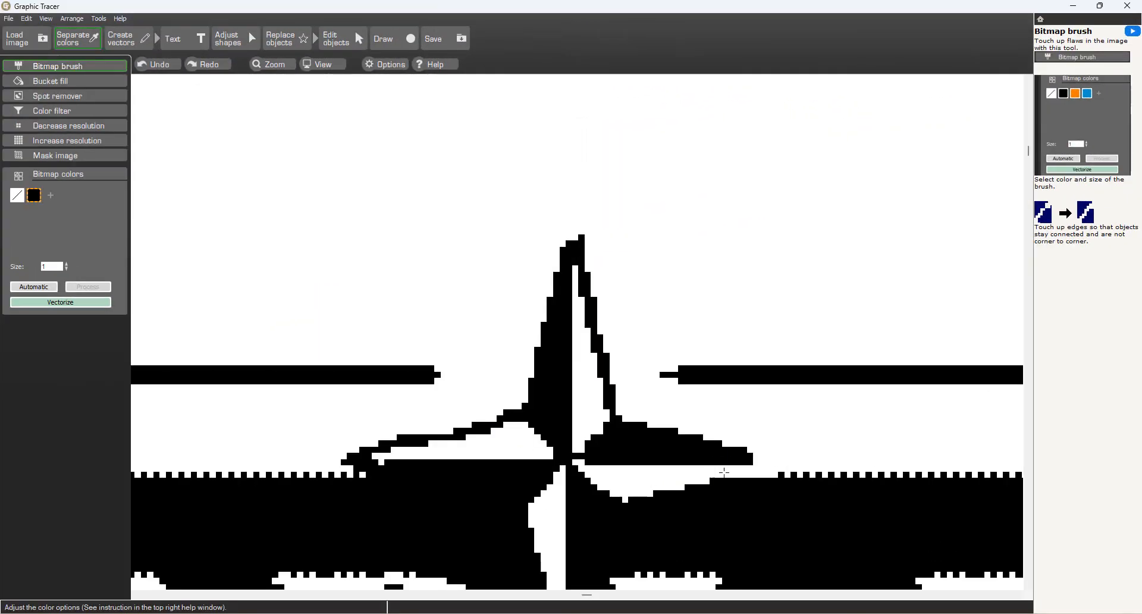
- Extend the star's right point to its tip in black, using the original image as reference
key("space")
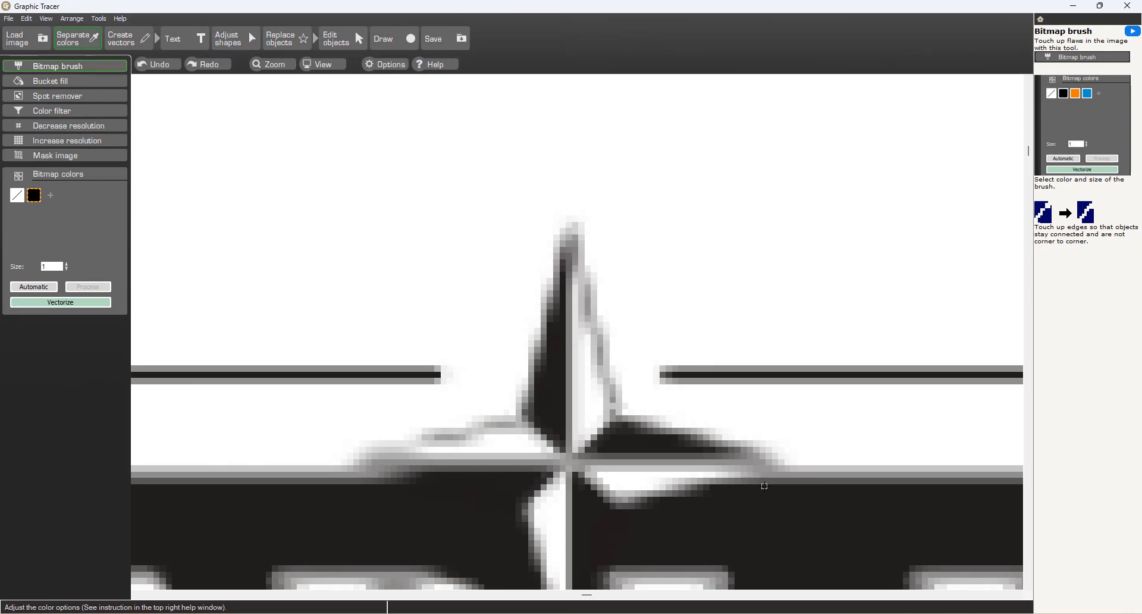
key("space")
key("space")
key("space")
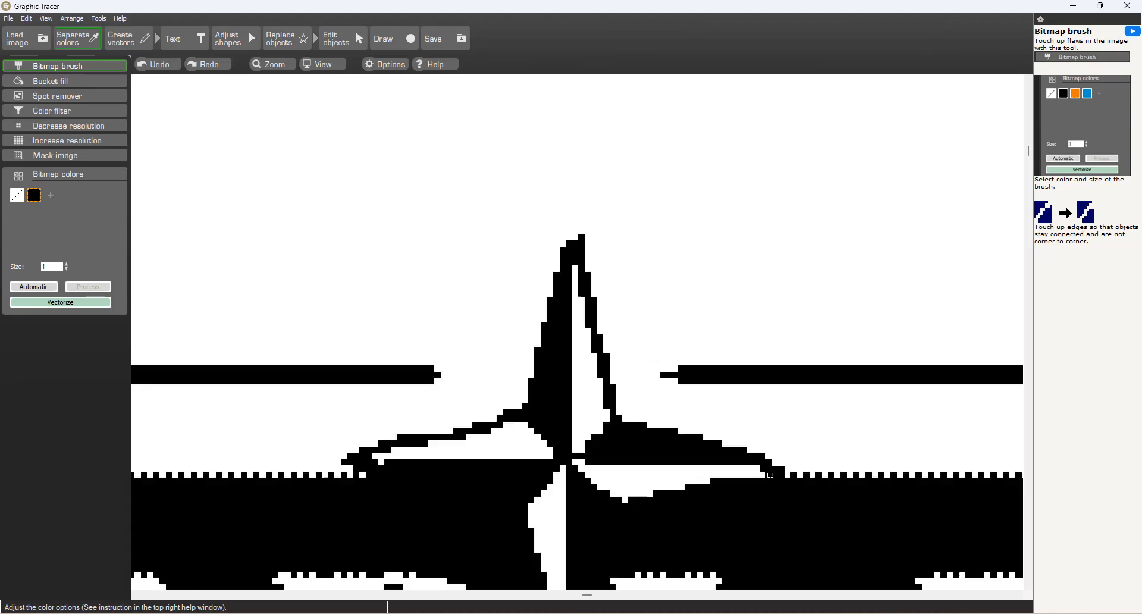
left_click_drag(770, 474, 775, 488)
- Compare the whole touched-up logo with the original image and vectorize it
scroll(726, 414, "down", 2)
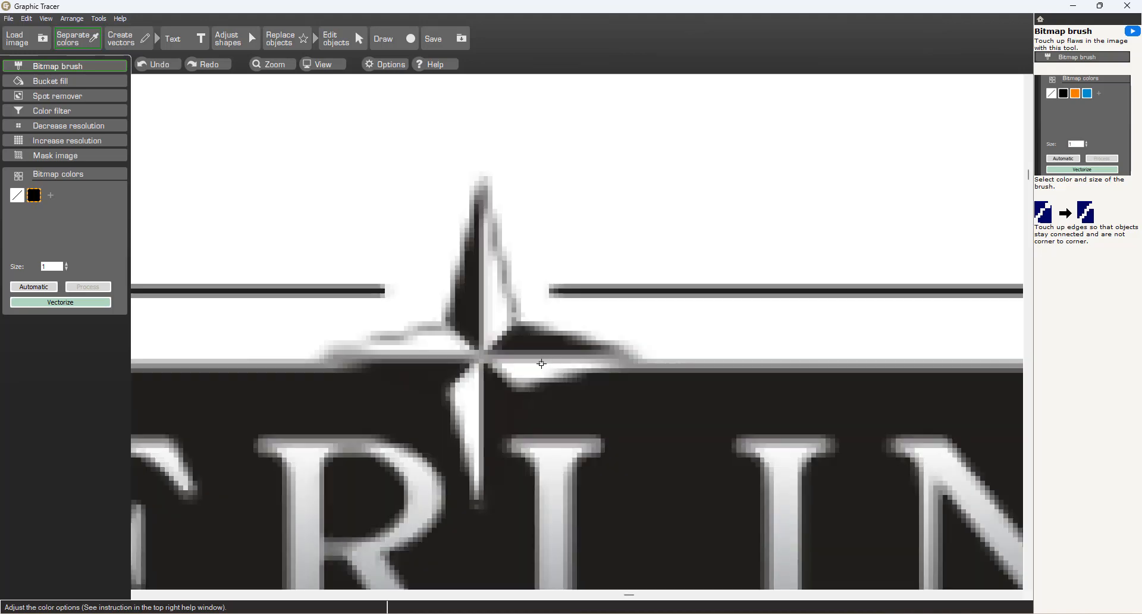
scroll(542, 360, "down", 4)
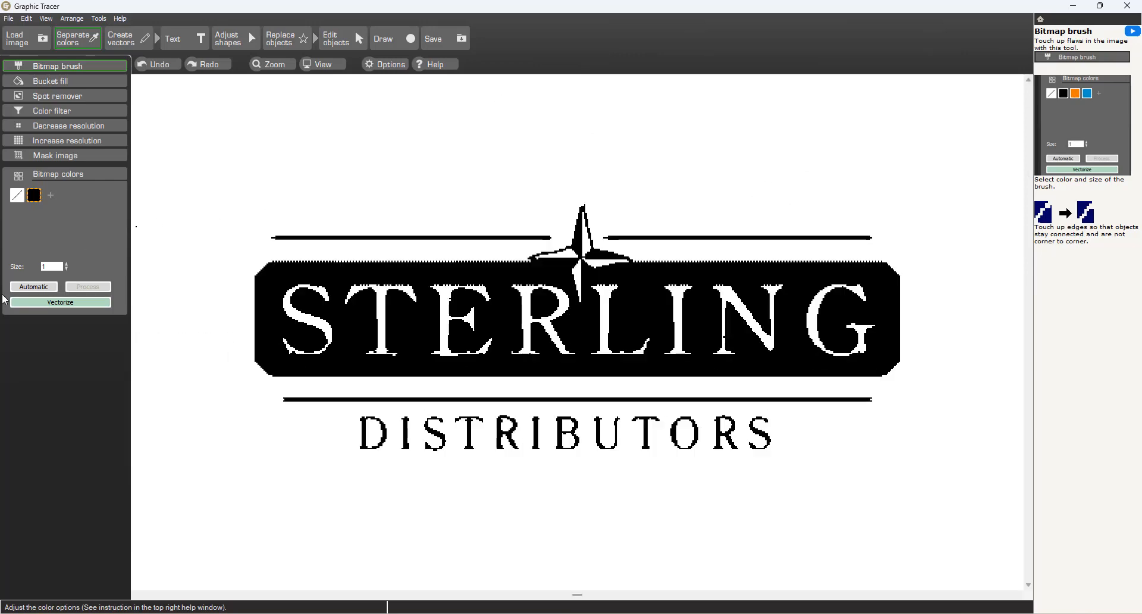
left_click(75, 303)
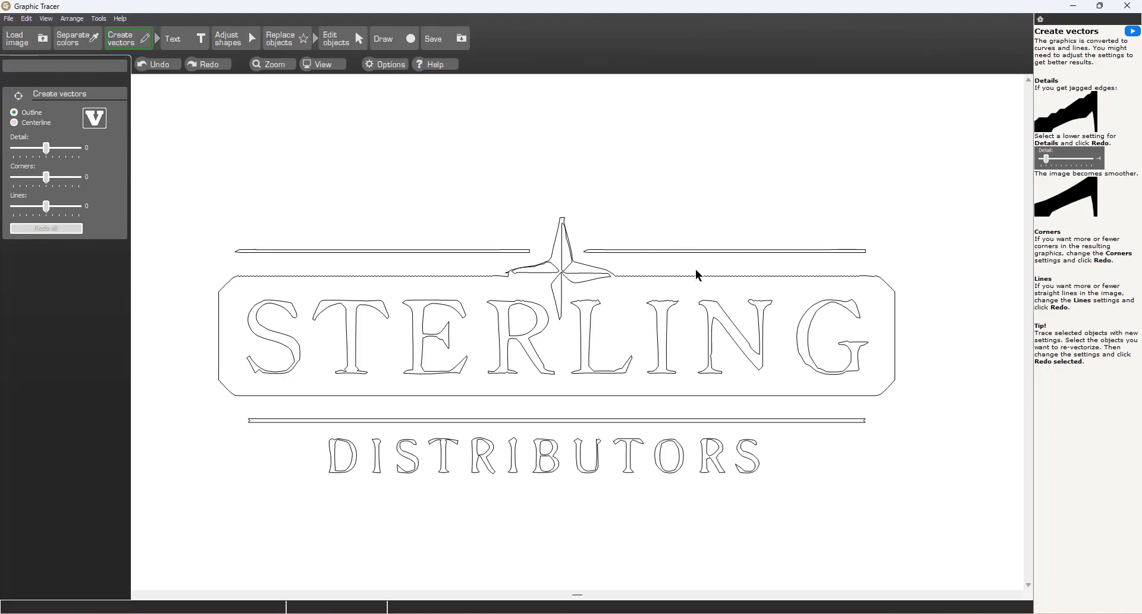
- Select the STERLING letter outlines and start font identification on them as straight text, up to the letter check
left_click(197, 45)
left_click_drag(198, 290, 901, 387)
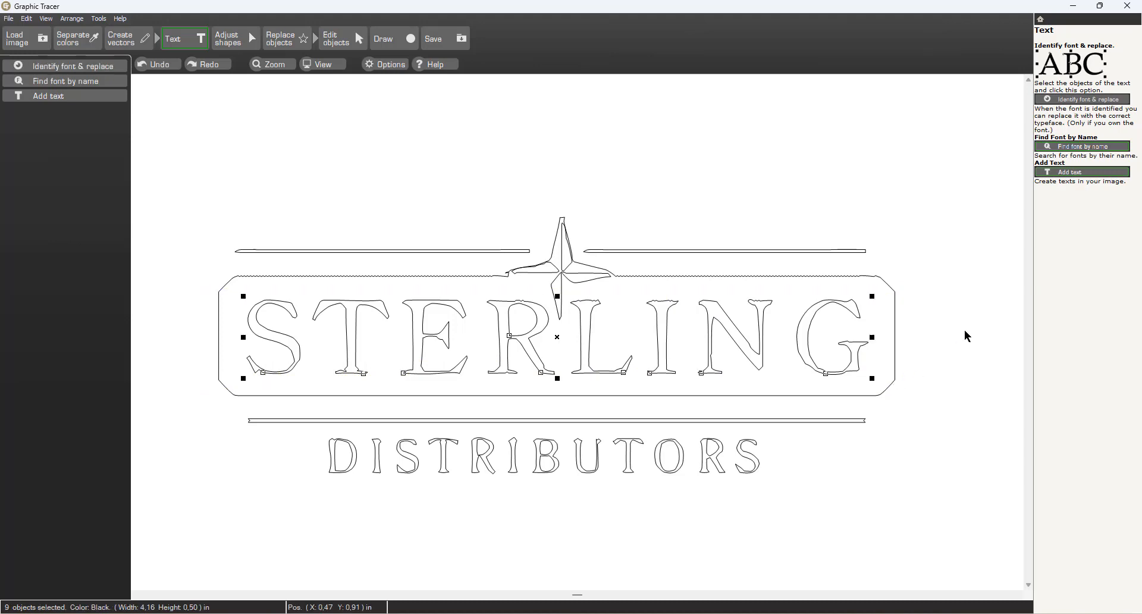
left_click(111, 66)
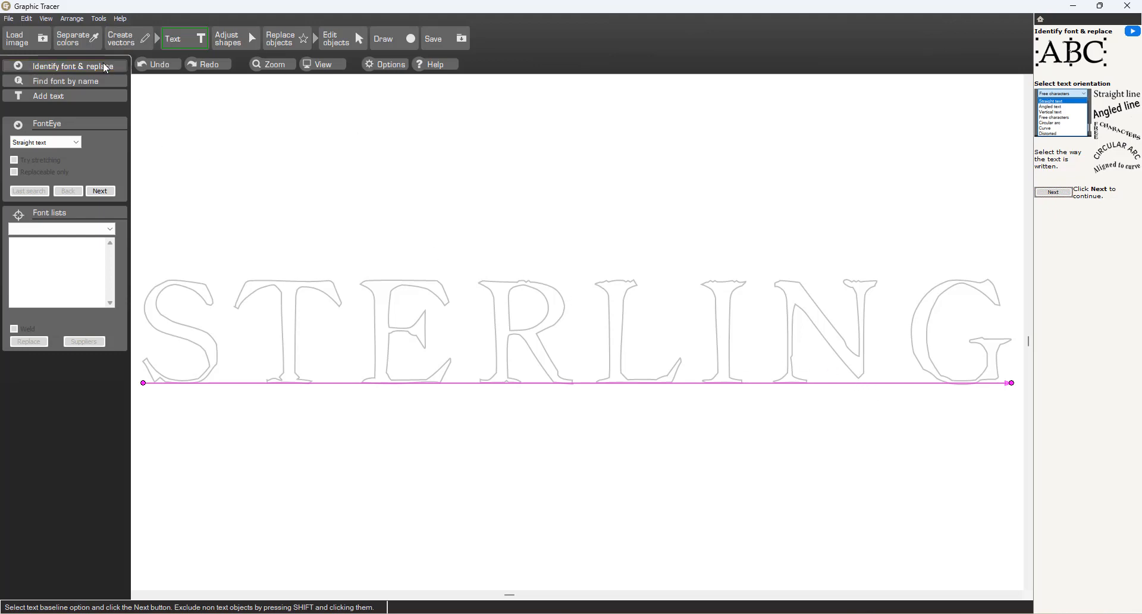
left_click(100, 191)
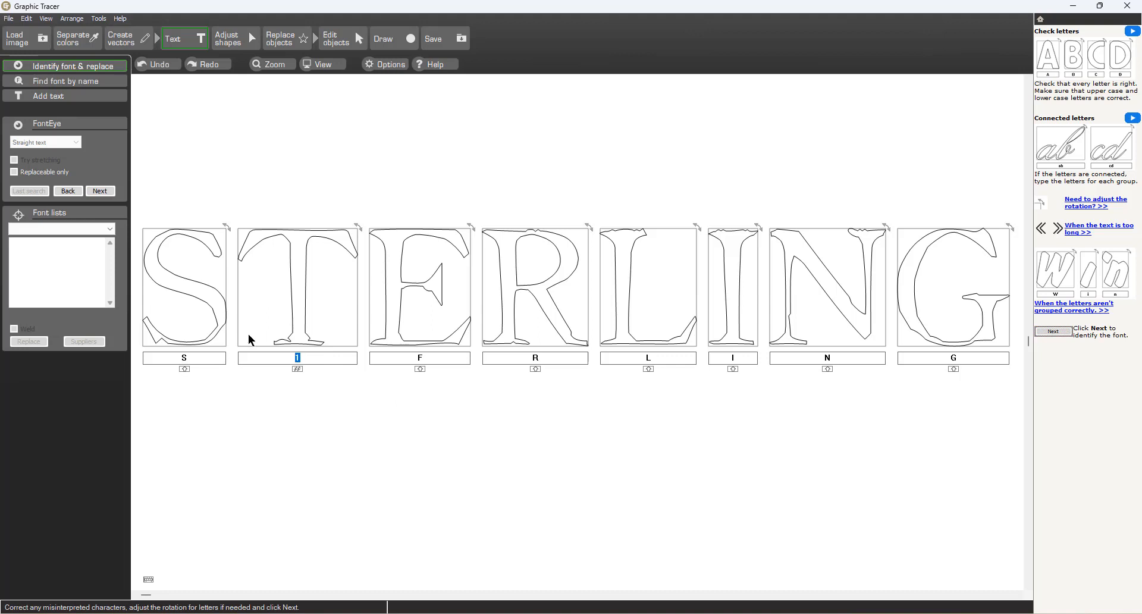
- Correct the misread second and third letters of STERLING to T and E and search for matching fonts
type("T")
key("Tab")
type("E")
key("Tab")
key("Tab")
key("Tab")
key("Tab")
left_click(100, 191)
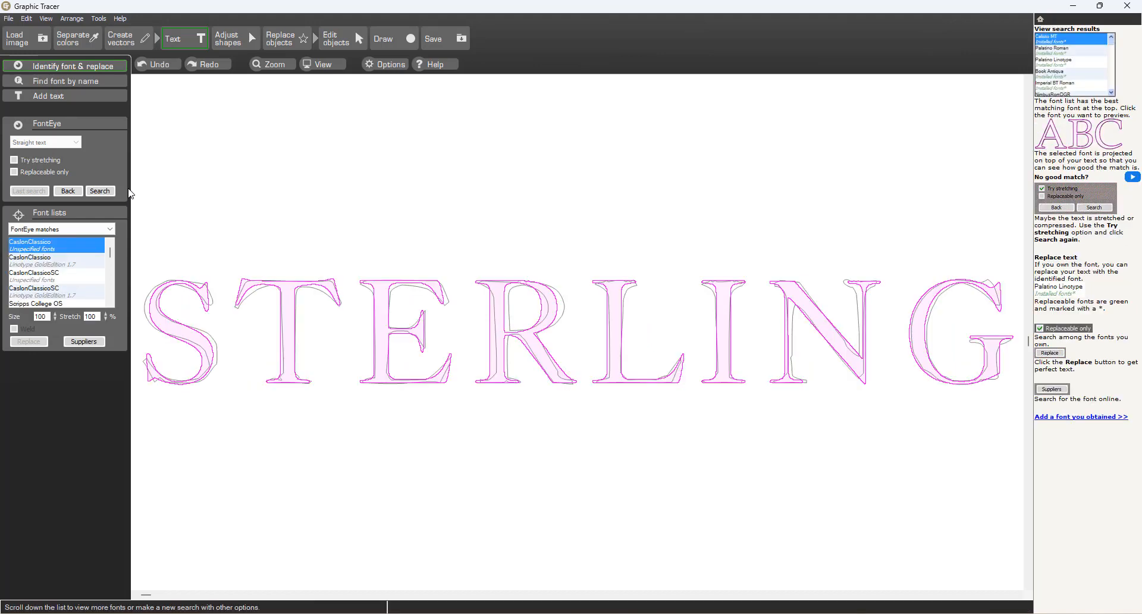
- Preview the CaslonClassicoSC match and repeat the STERLING font search with stretching allowed
left_click(67, 282)
left_click(58, 293)
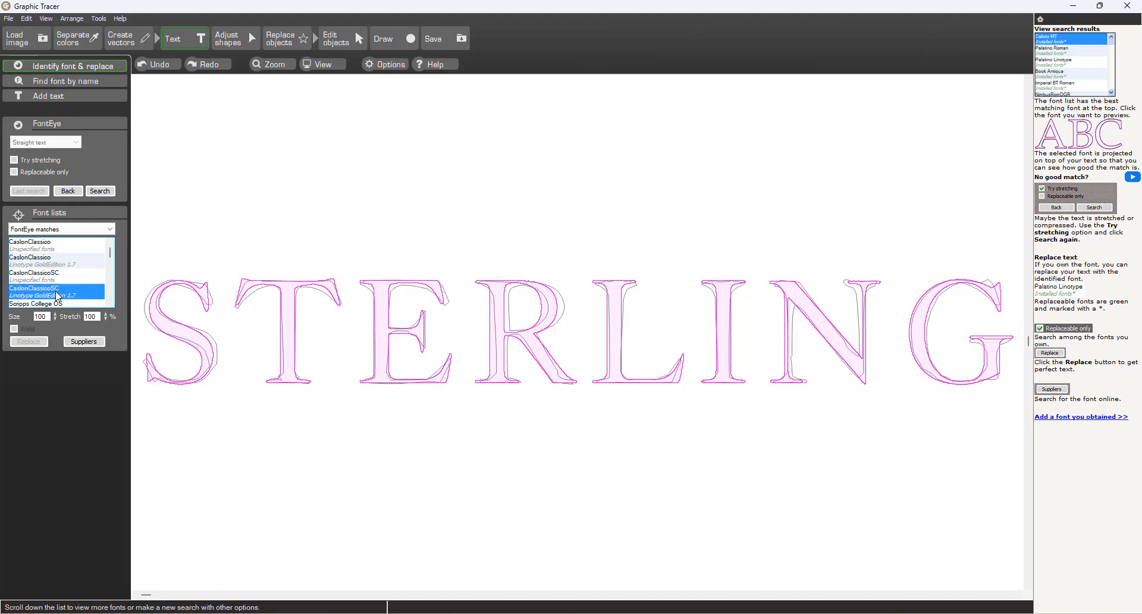
left_click(14, 160)
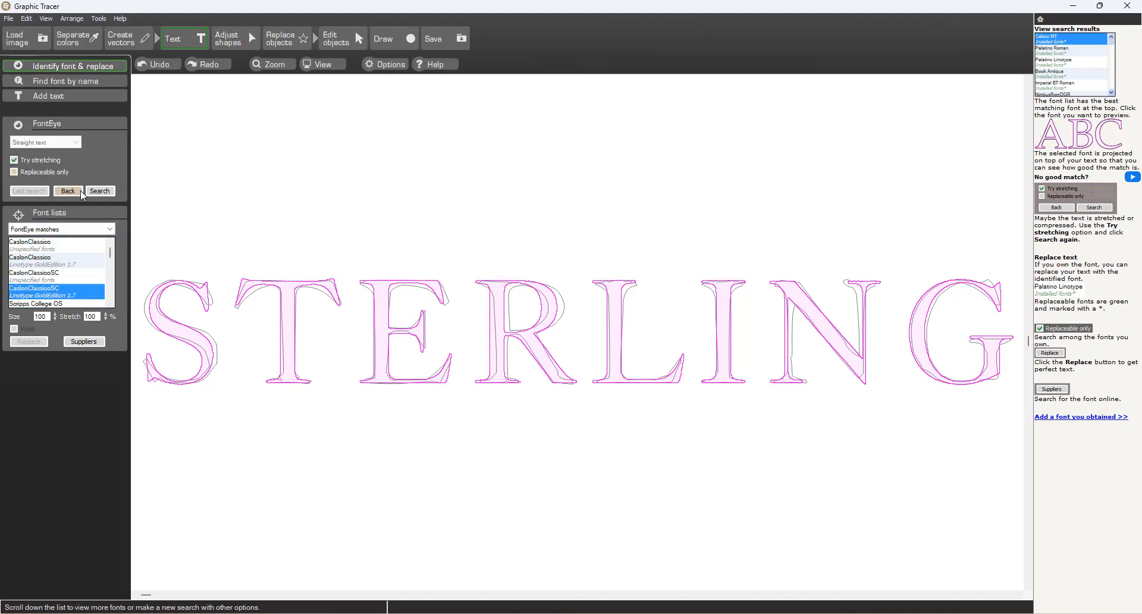
left_click(99, 190)
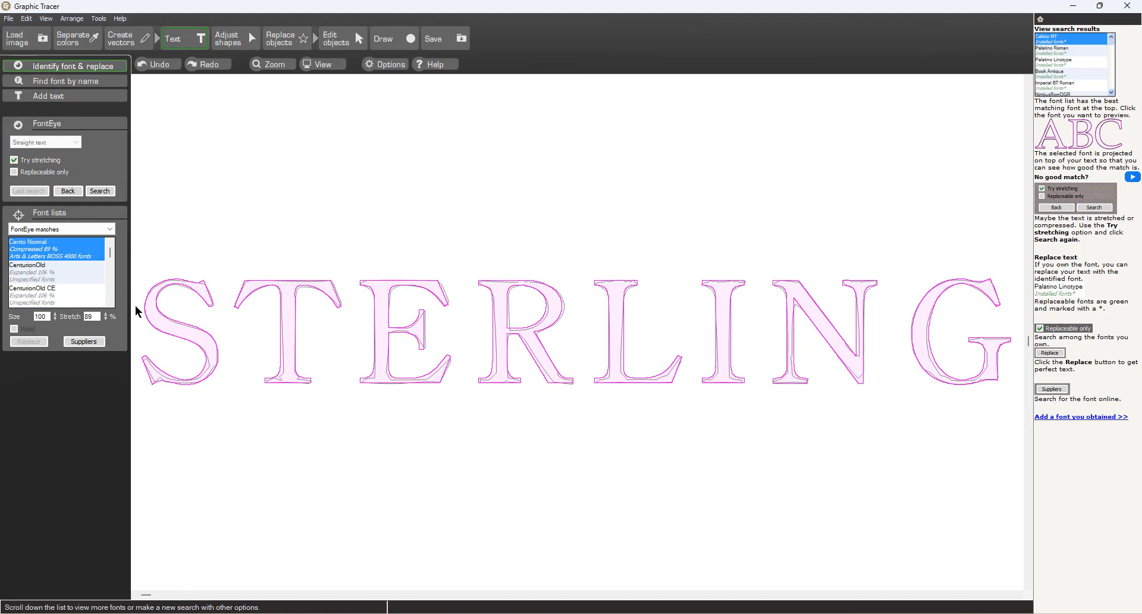
- Replace the traced STERLING lettering with the installed Century Old Style font, expanded 106 %
left_click(110, 304)
left_click(110, 305)
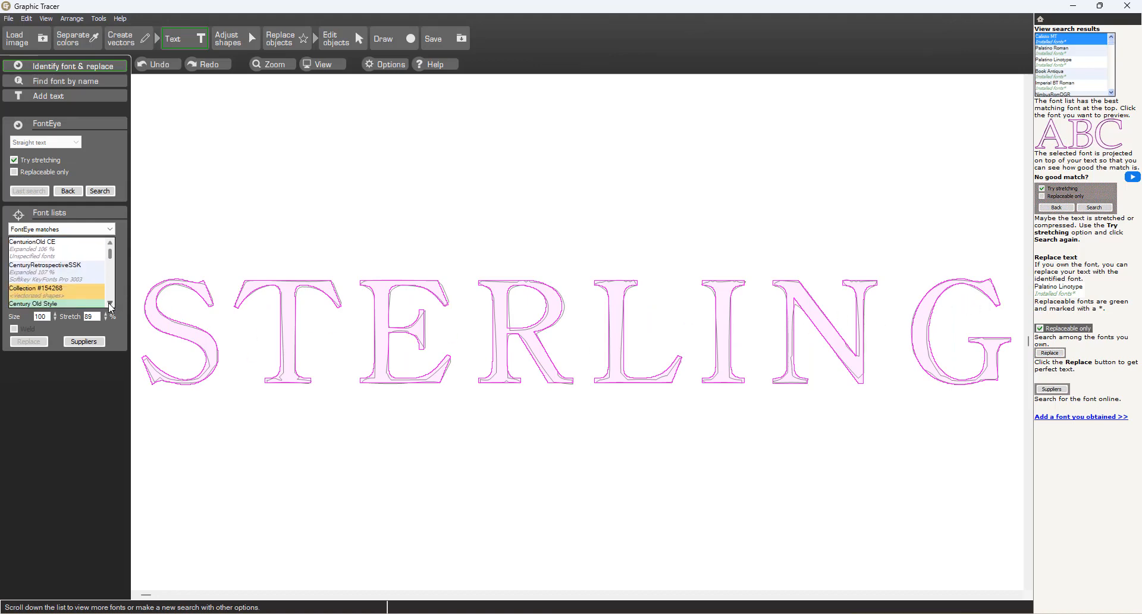
left_click(110, 305)
left_click(61, 290)
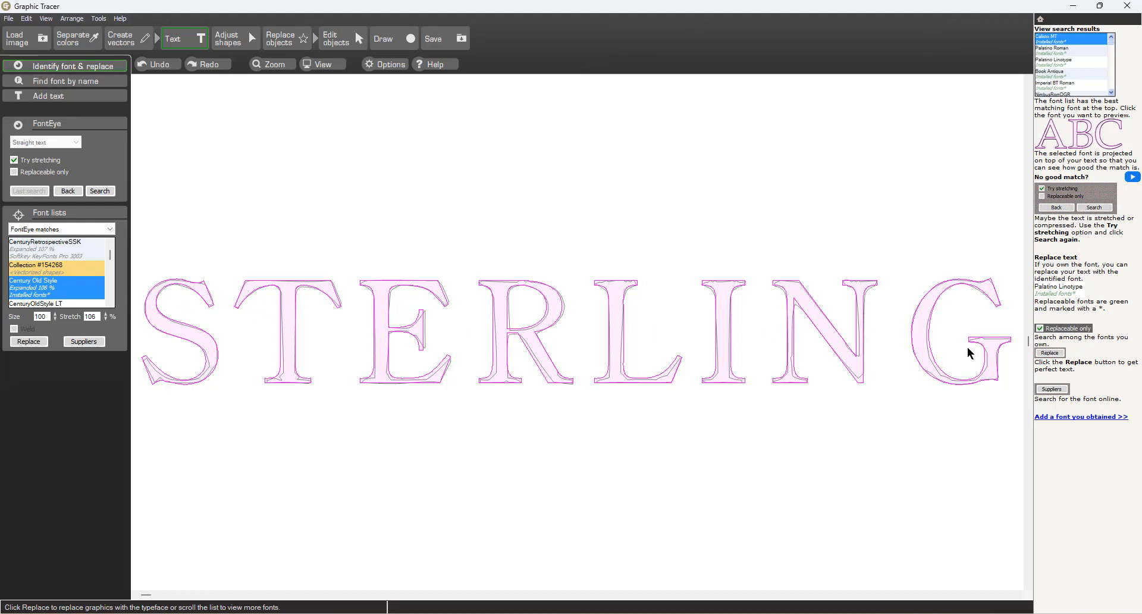
left_click(28, 342)
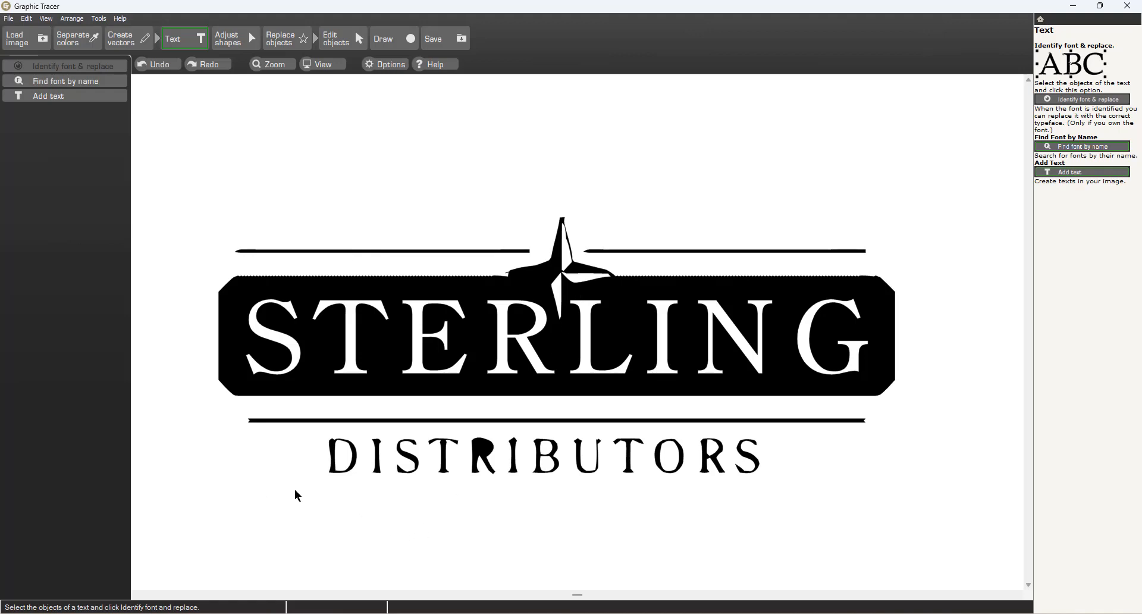
- Select all the DISTRIBUTORS letters and start font identification on them as straight text, up to the letter check
left_click_drag(295, 490, 815, 433)
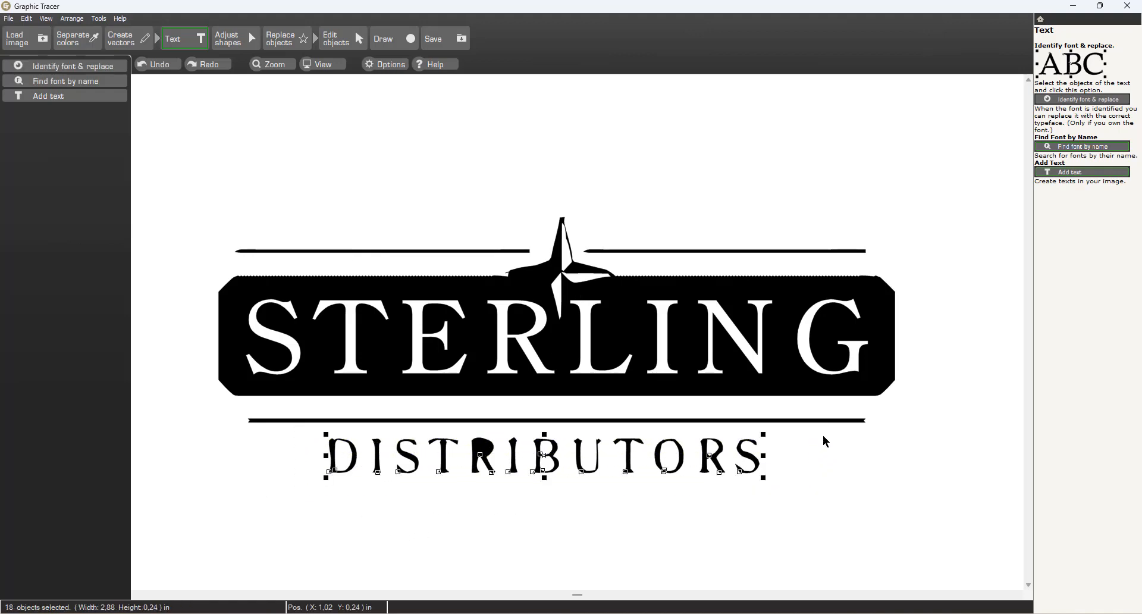
left_click(77, 70)
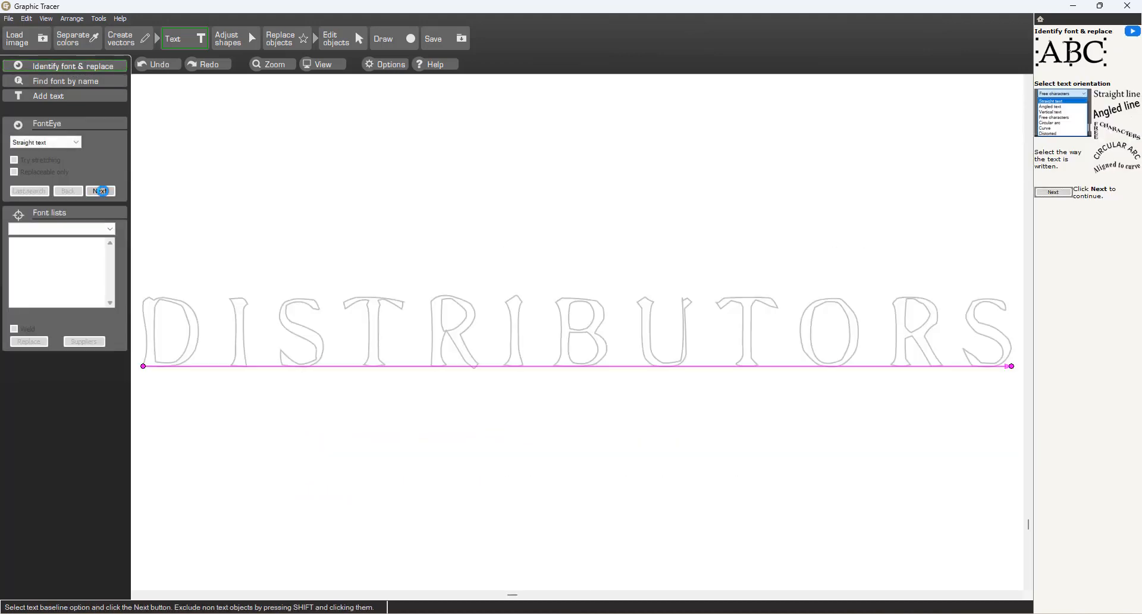
left_click(101, 191)
- Correct the misread L in DISTRIBUTORS to U and reuse the results of the last font search
left_click(193, 346)
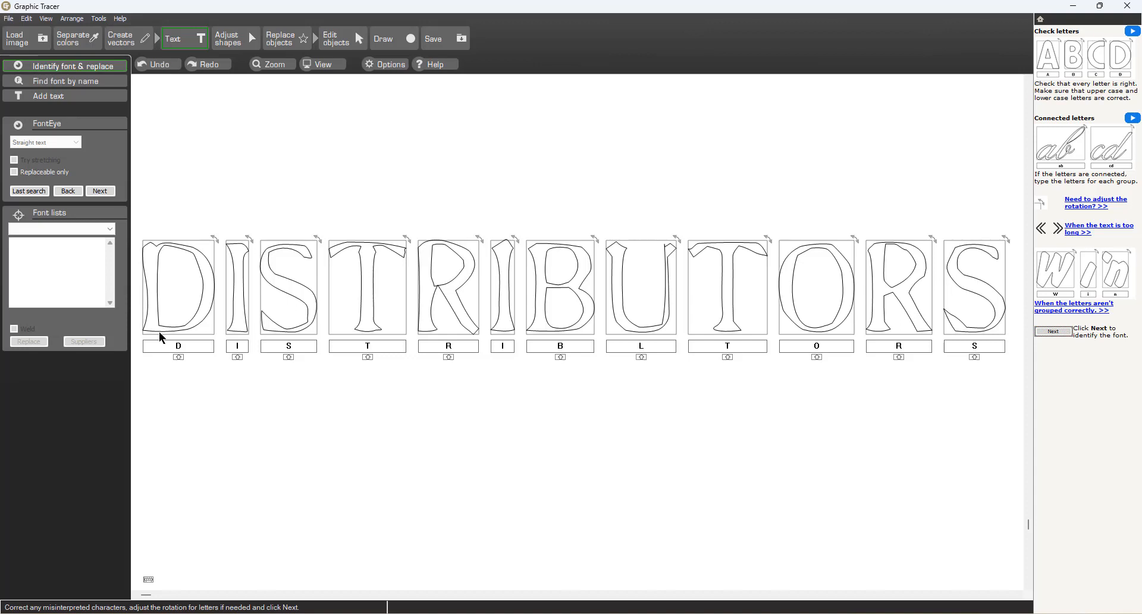
key("Tab")
left_click(611, 352)
left_click_drag(610, 352, 586, 357)
type("U")
left_click(26, 191)
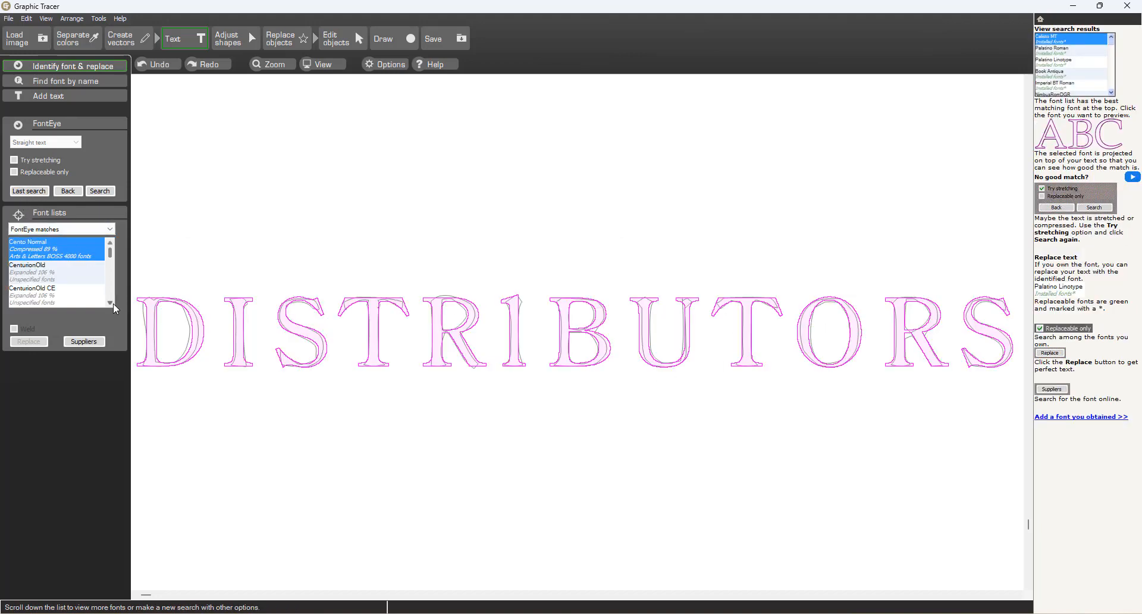
- Replace the traced DISTRIBUTORS lettering with the installed Century Old Style font, expanded 106 %
scroll(105, 302, "down", 5)
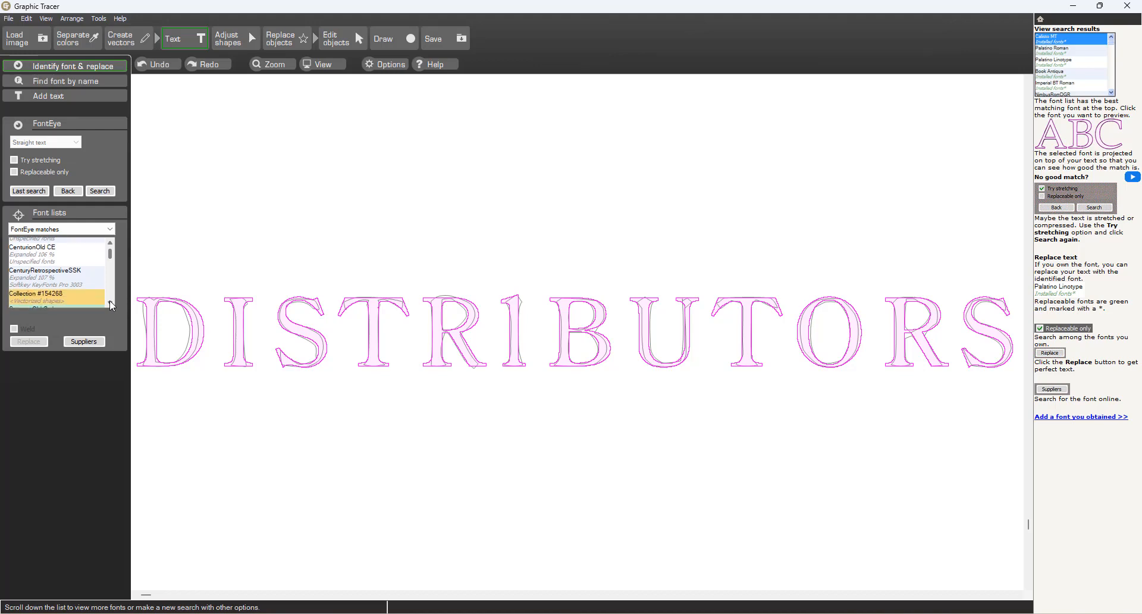
left_click(74, 292)
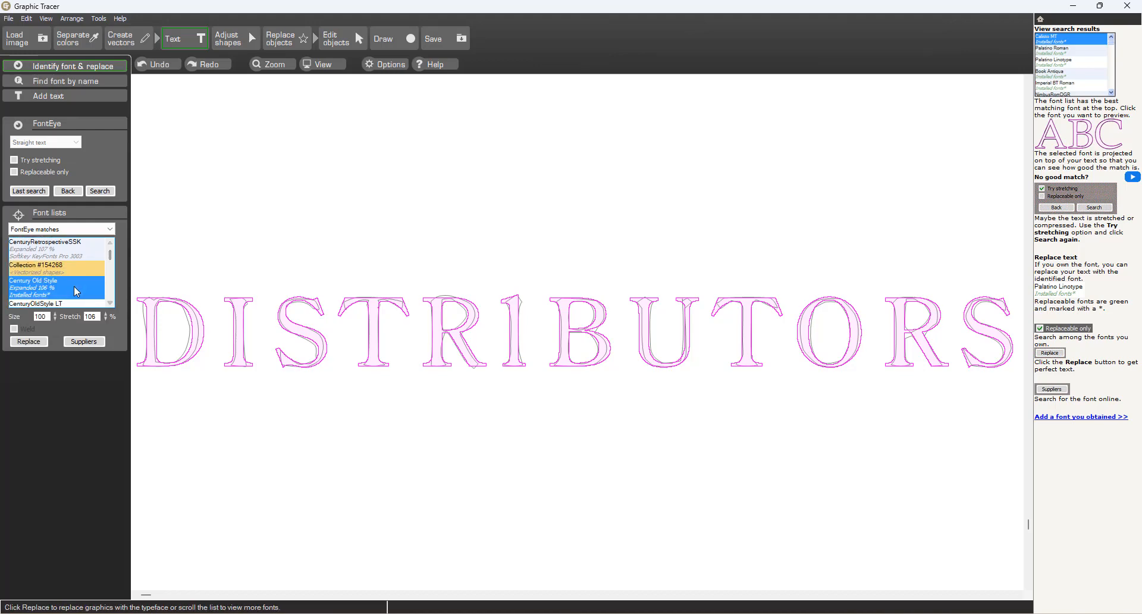
left_click(33, 343)
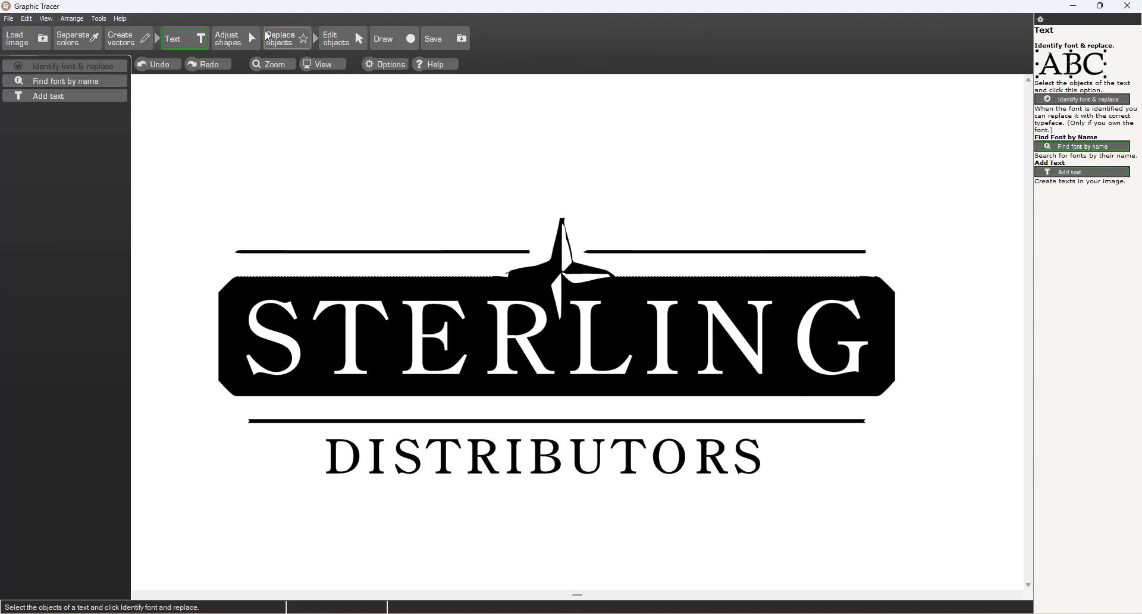
- Convert the long horizontal bar above DISTRIBUTORS to a perfect rectangle
left_click(281, 38)
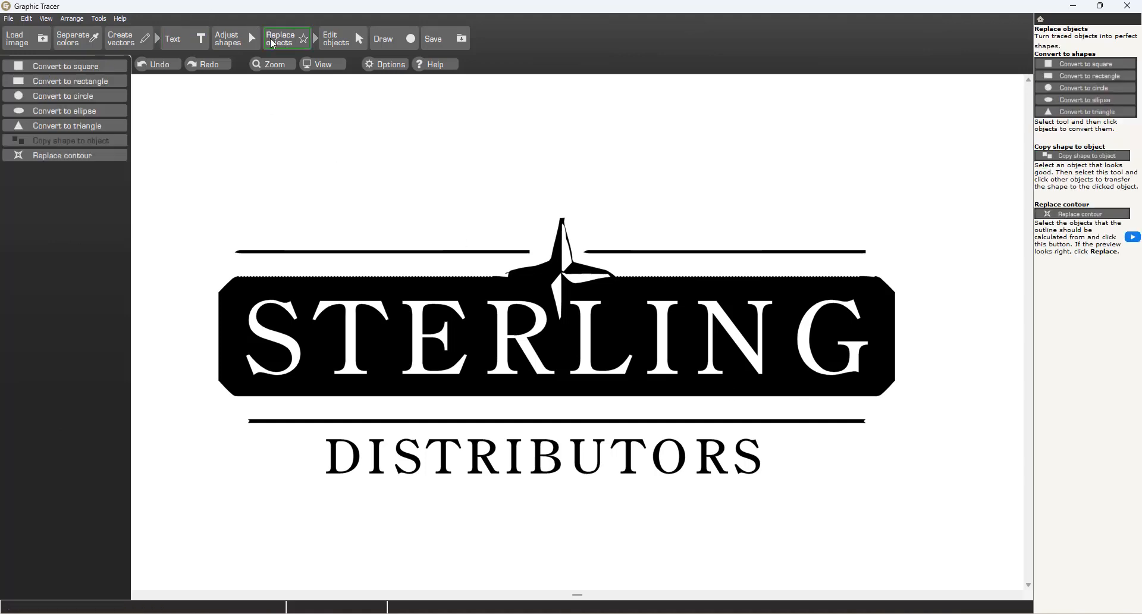
left_click(81, 82)
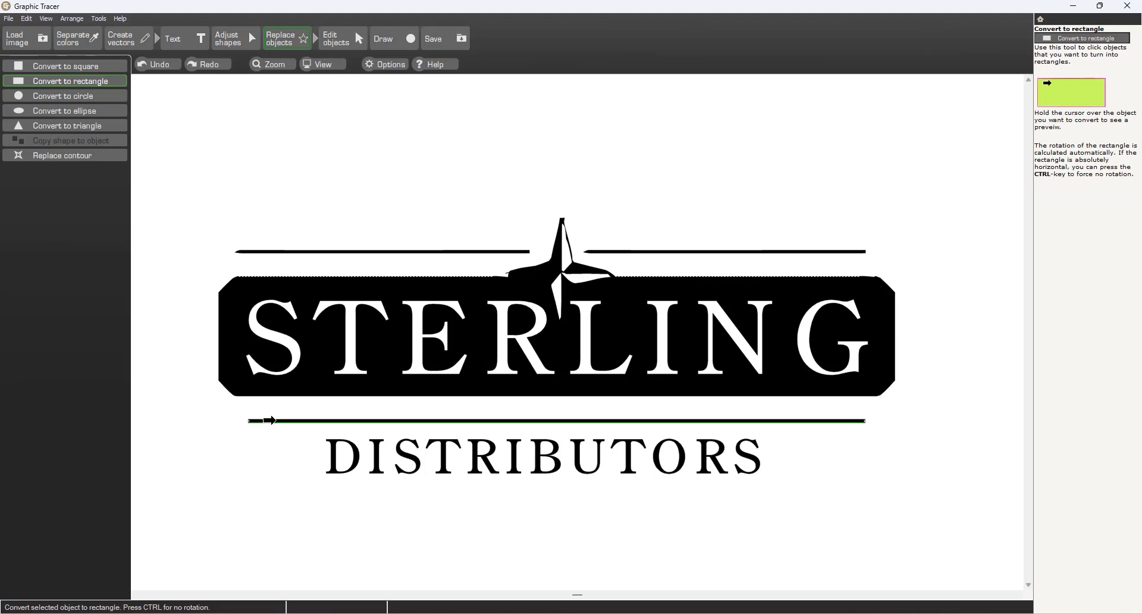
left_click(271, 420)
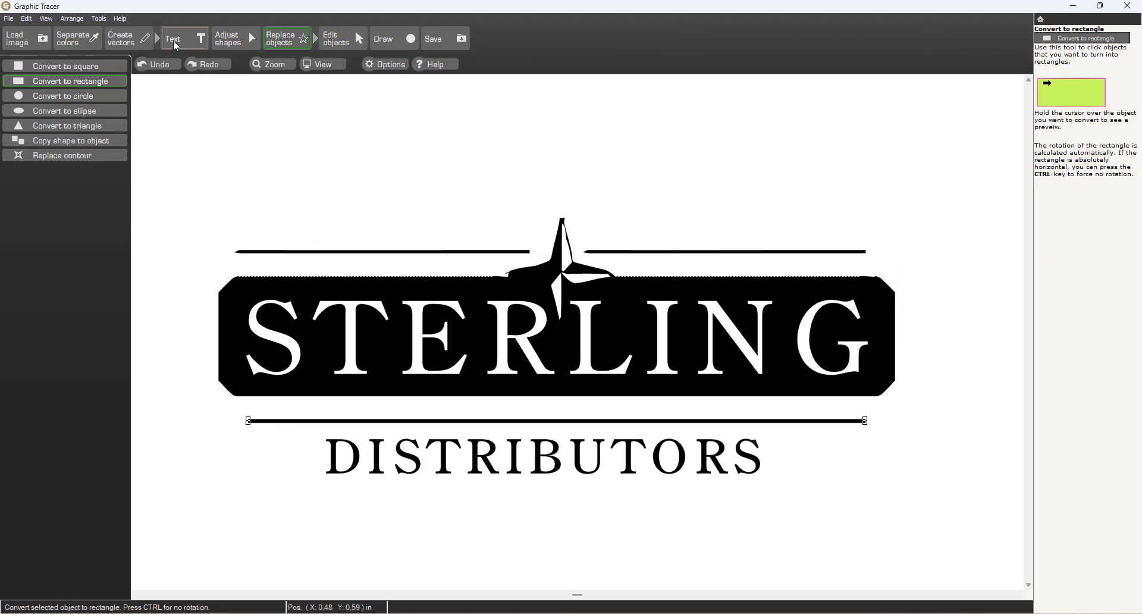
- Straighten the STERLING panel's bottom edge into a line and its left edge into a vertical line
left_click(232, 39)
left_click(598, 318)
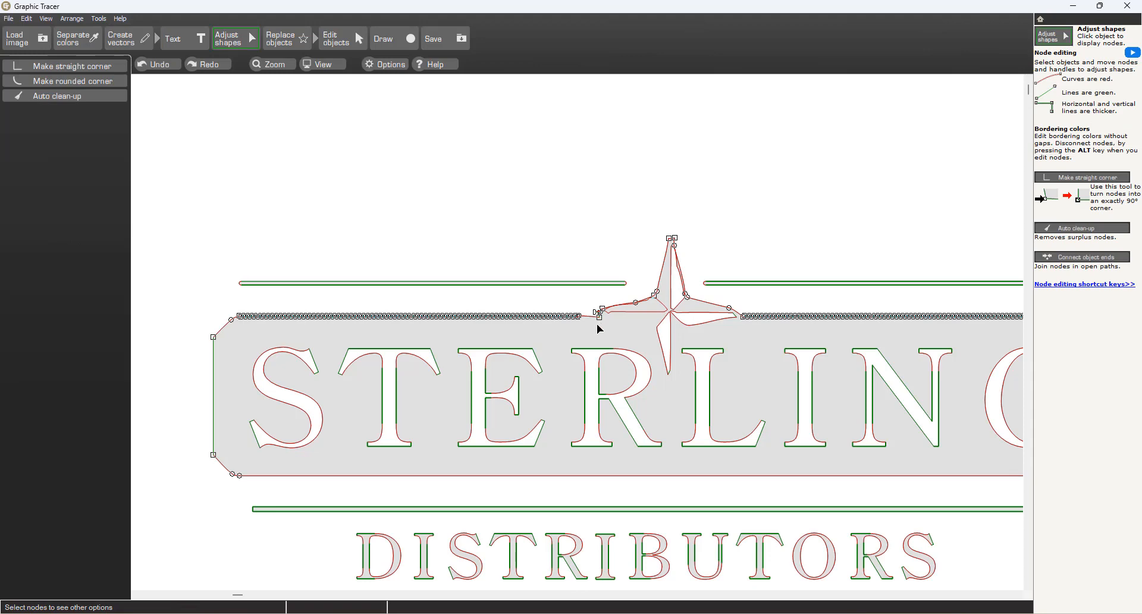
left_click(512, 476)
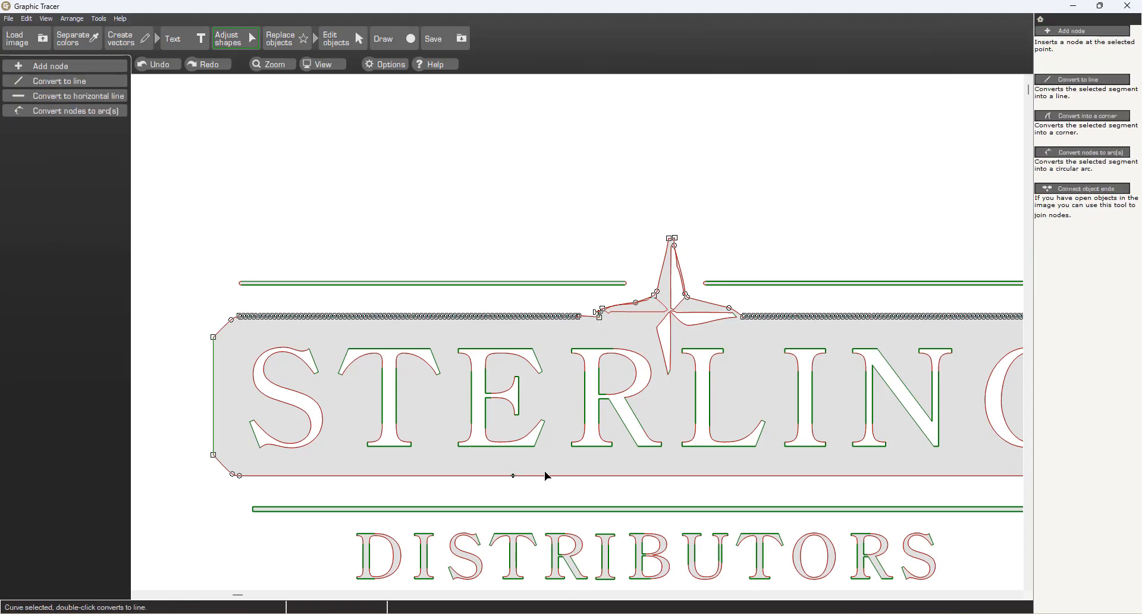
double_click(540, 475)
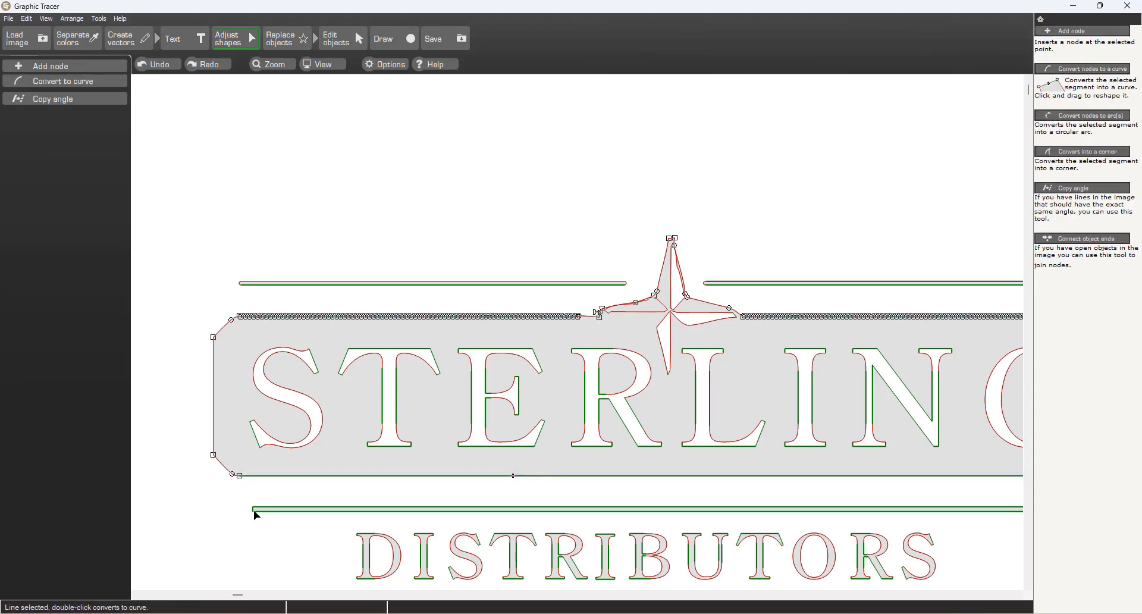
left_click(260, 493)
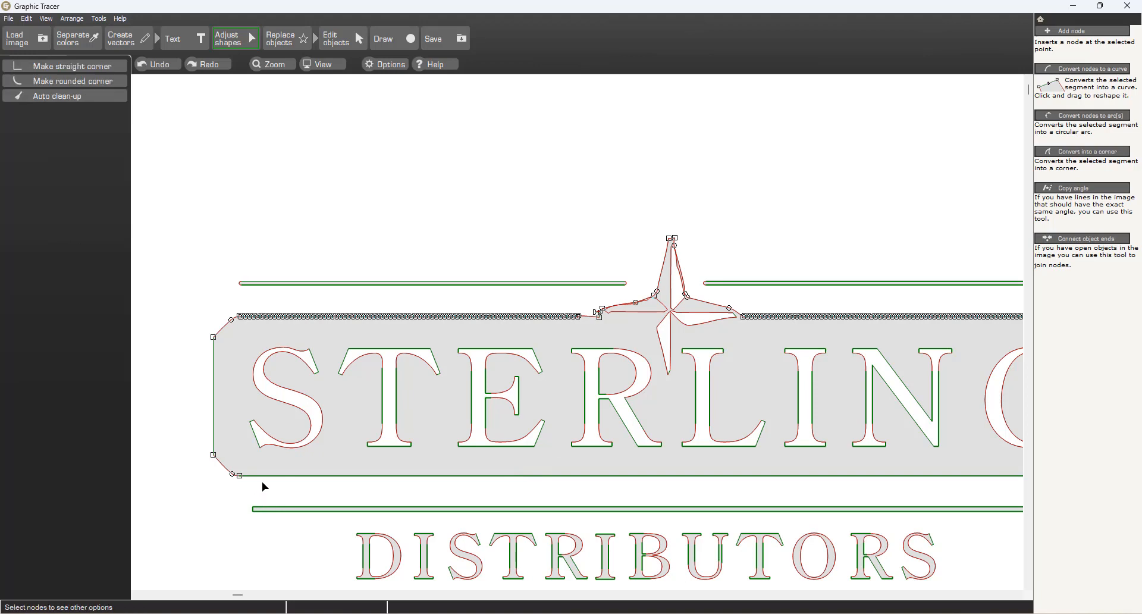
left_click(212, 378)
key("v")
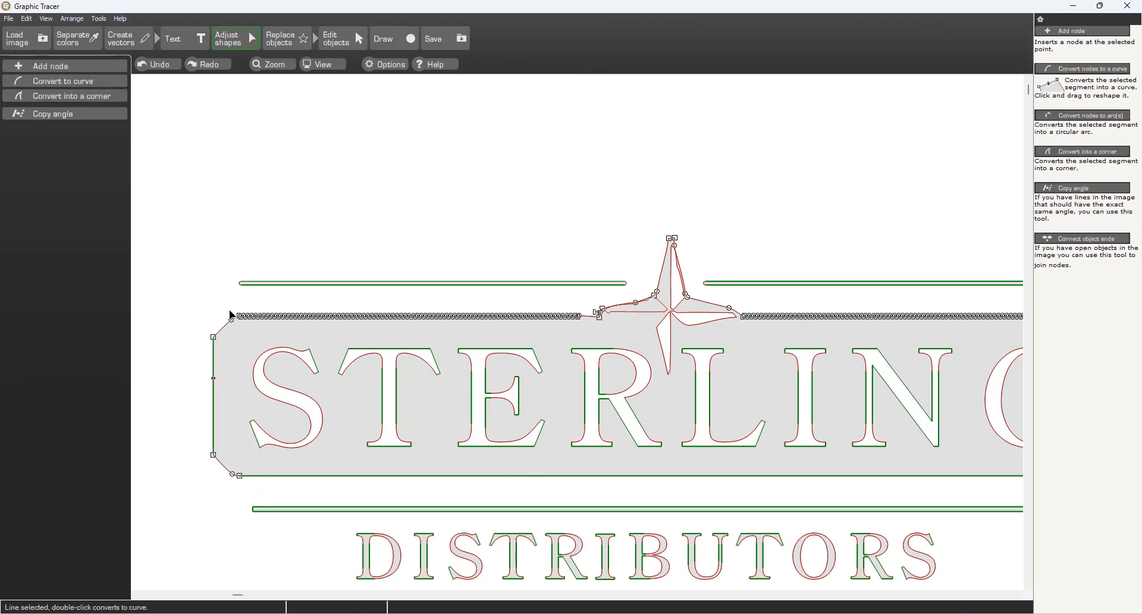
- Convert the jagged row of nodes on the panel's top edge, from the star's left point to the upper-left corner, to one horizontal line
scroll(230, 311, "up", 4)
scroll(807, 385, "down", 3)
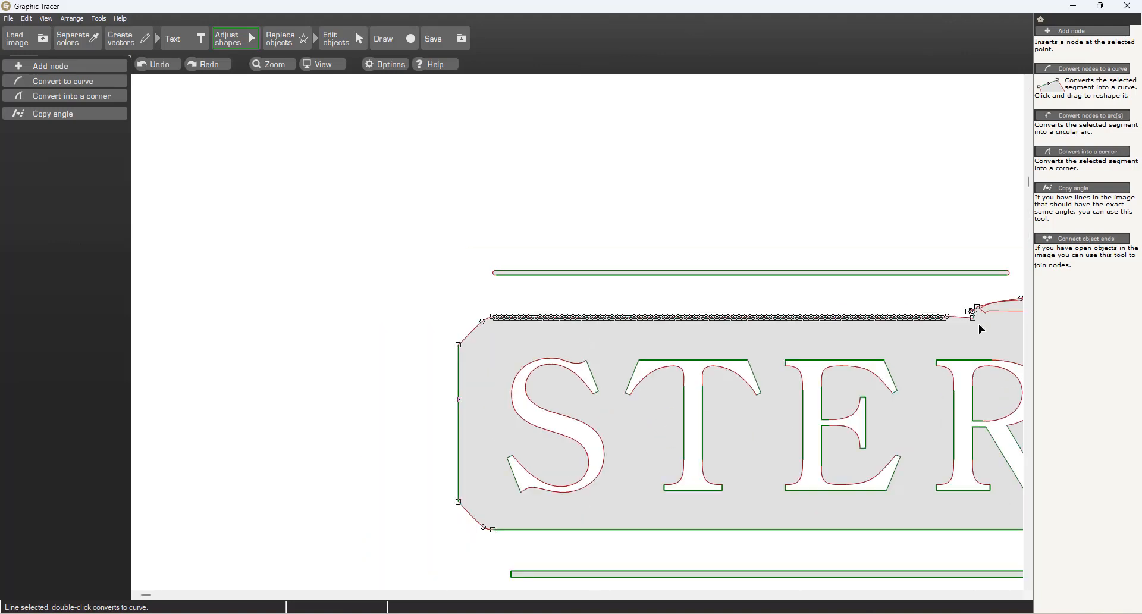
scroll(980, 329, "up", 3)
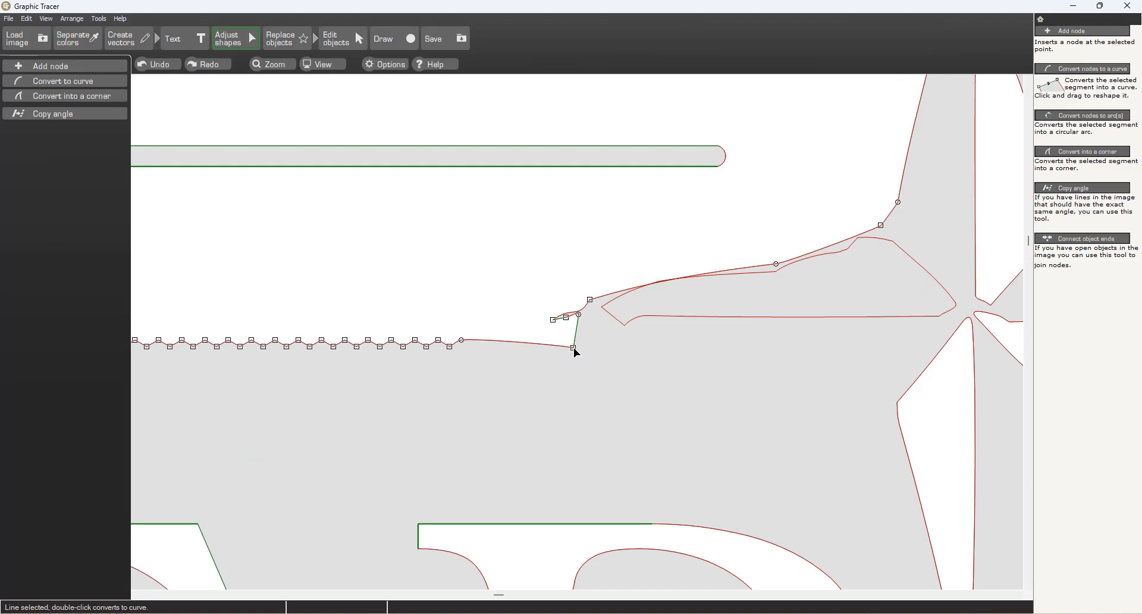
key("space")
key("space")
left_click_drag(573, 348, 571, 341)
scroll(584, 359, "down", 2)
scroll(394, 309, "down", 2)
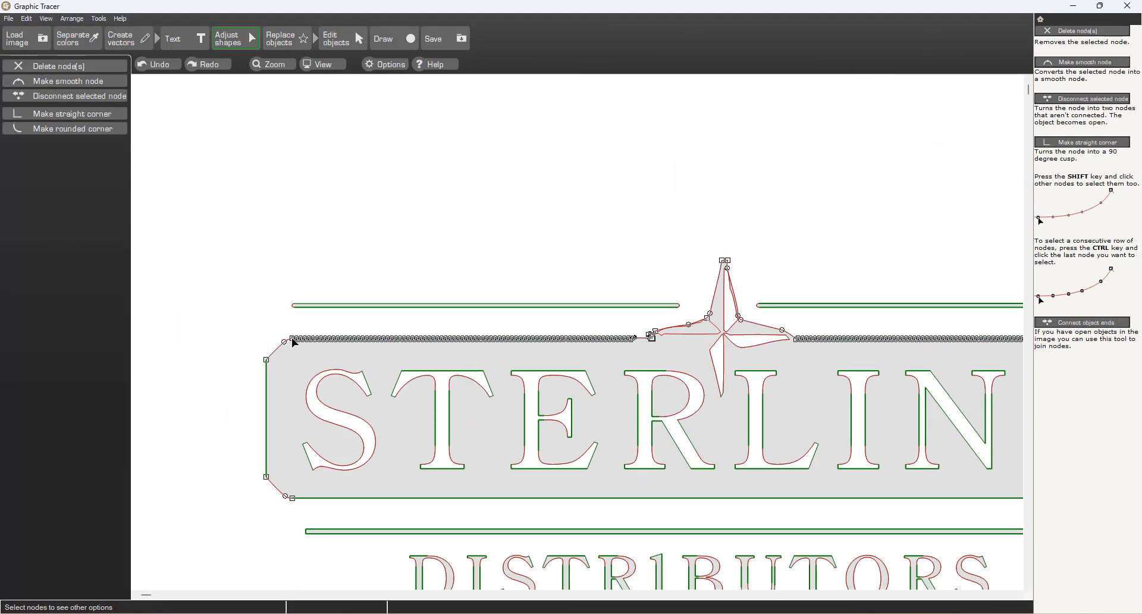
scroll(289, 342, "up", 3)
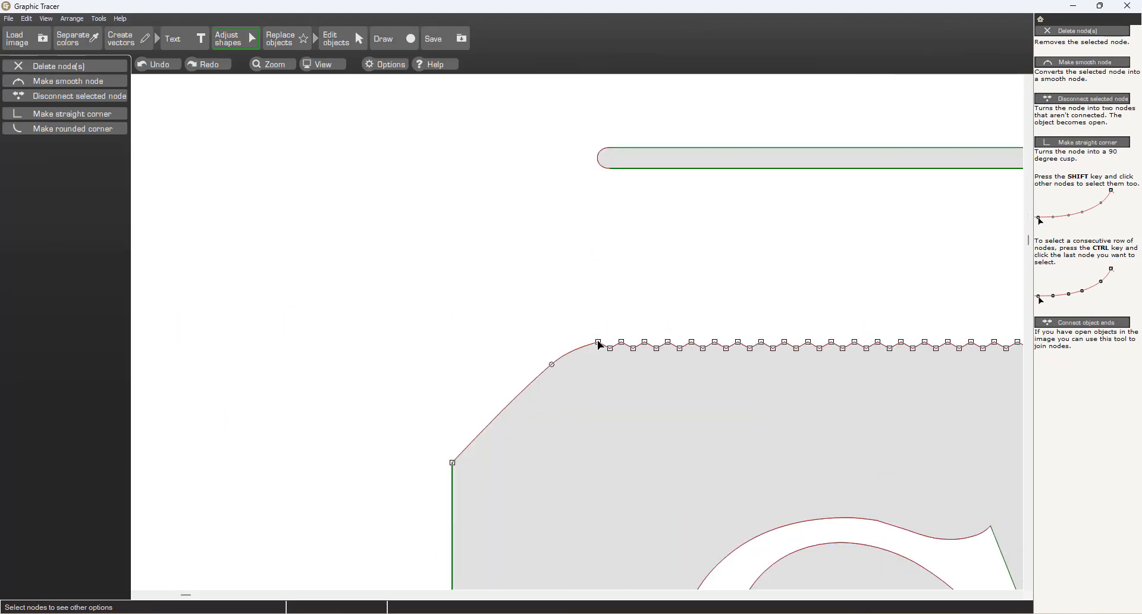
left_click(598, 342, "ctrl")
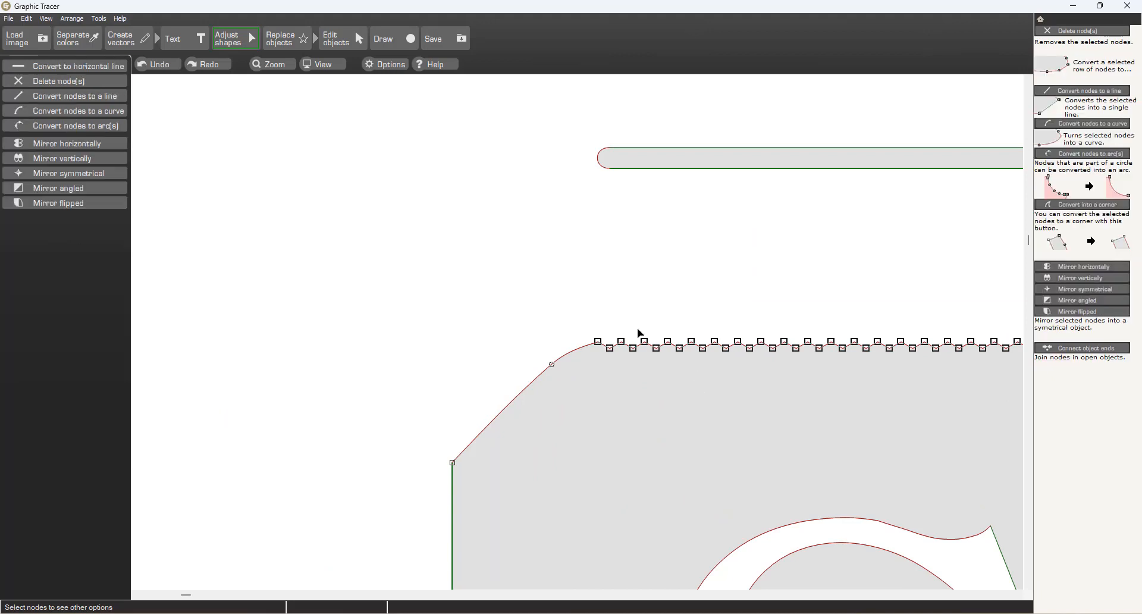
left_click(117, 68)
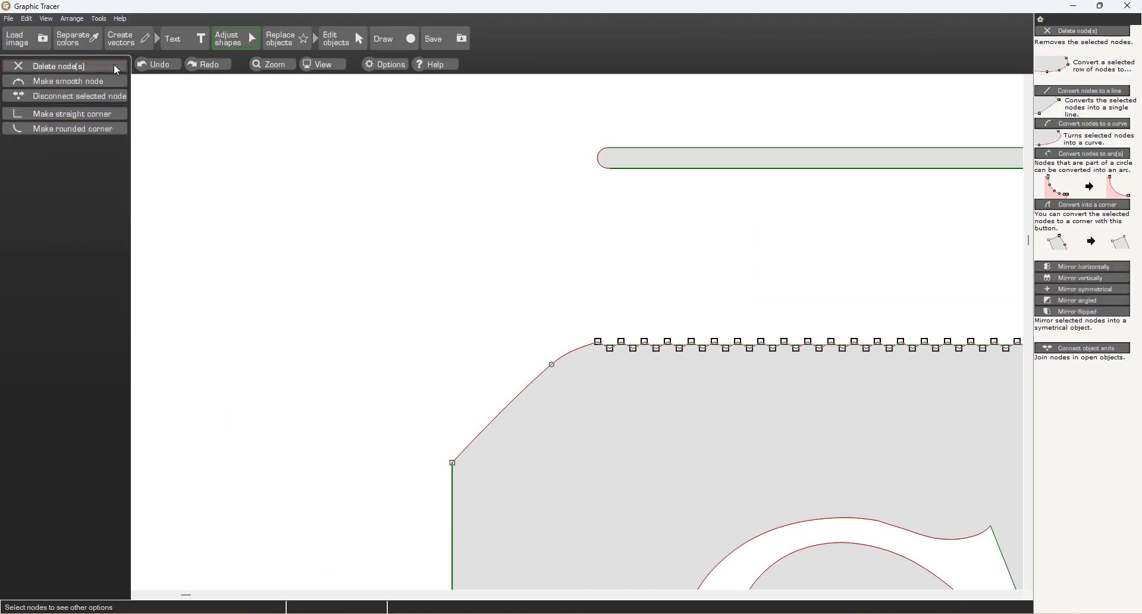
- Convert the two rounded nodes at the panel's upper-left bevel into a corner and make the diagonal edge straight
left_click_drag(669, 285, 542, 388)
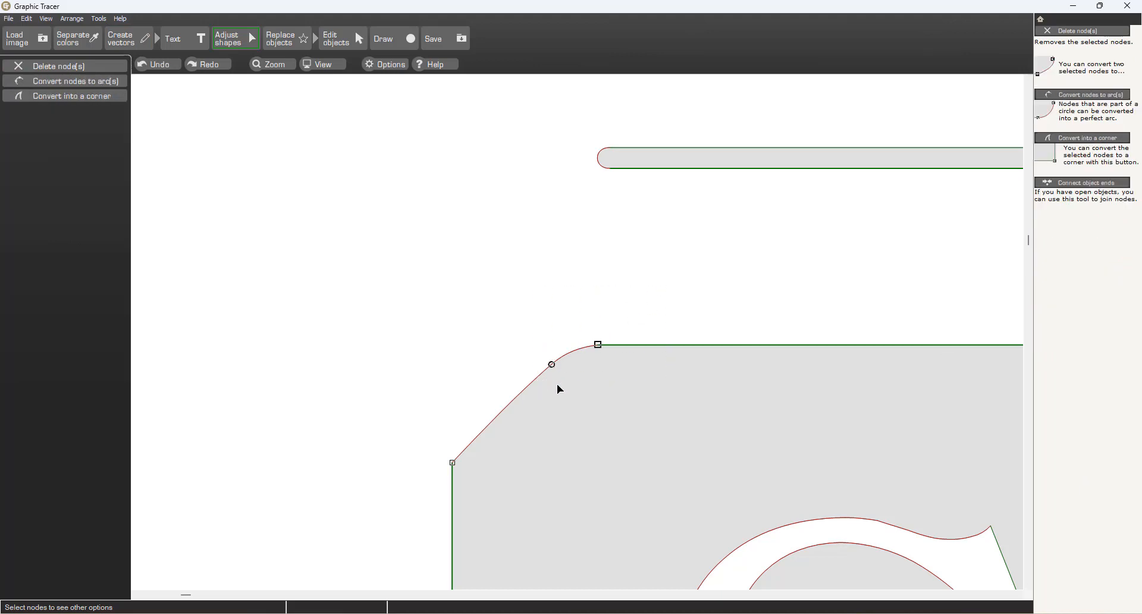
left_click(95, 98)
left_click(519, 401)
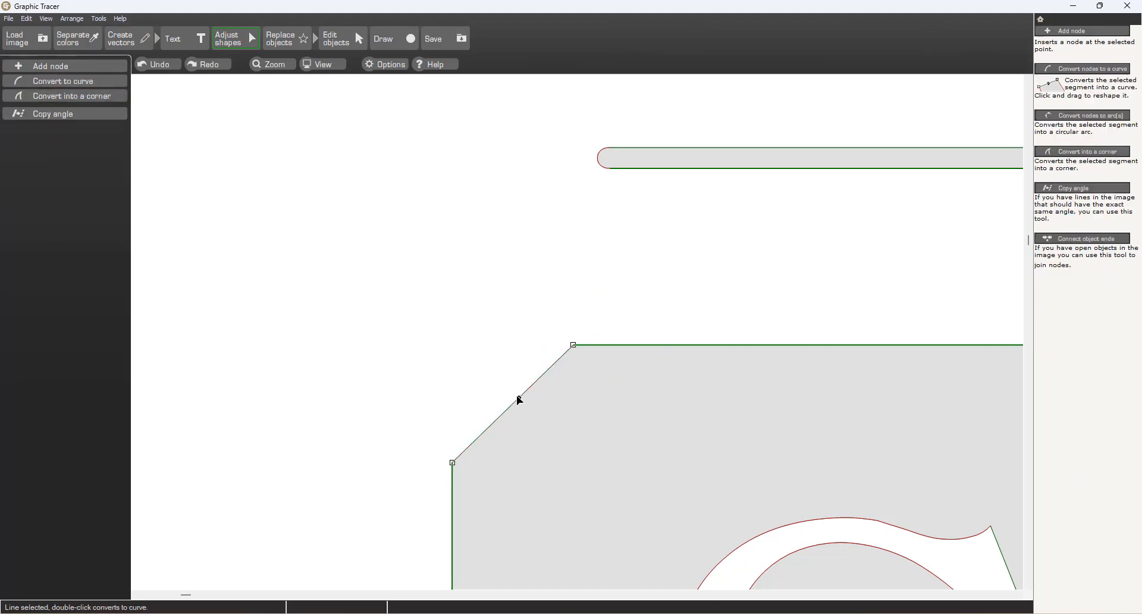
- On the star's lower white facet, straighten the long left edge into a line and the right edge into a vertical line
scroll(735, 453, "down", 4)
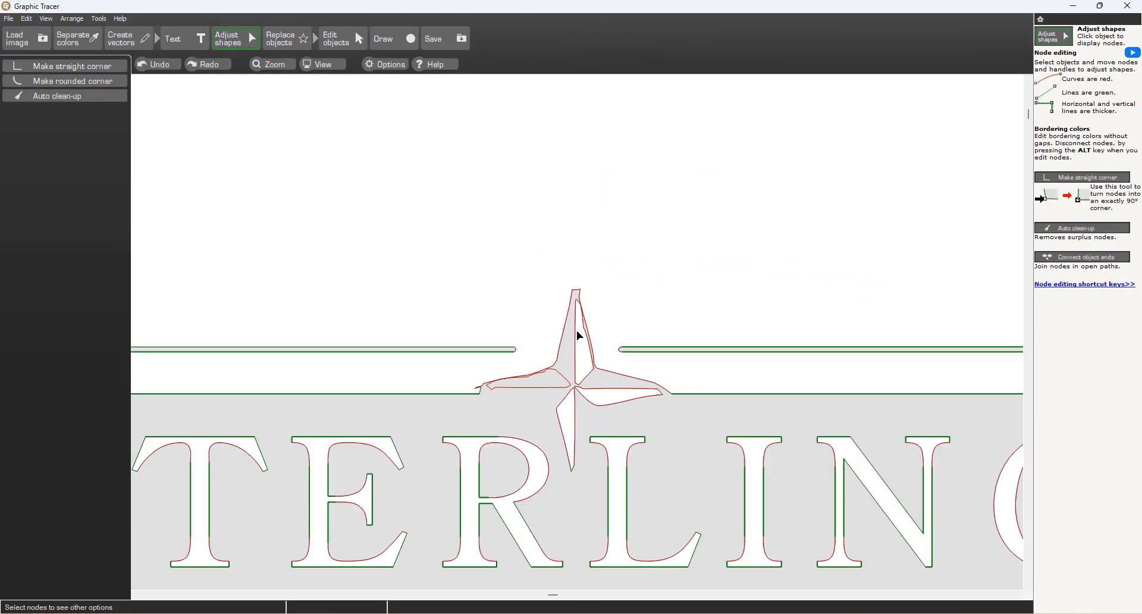
scroll(578, 336, "up", 2)
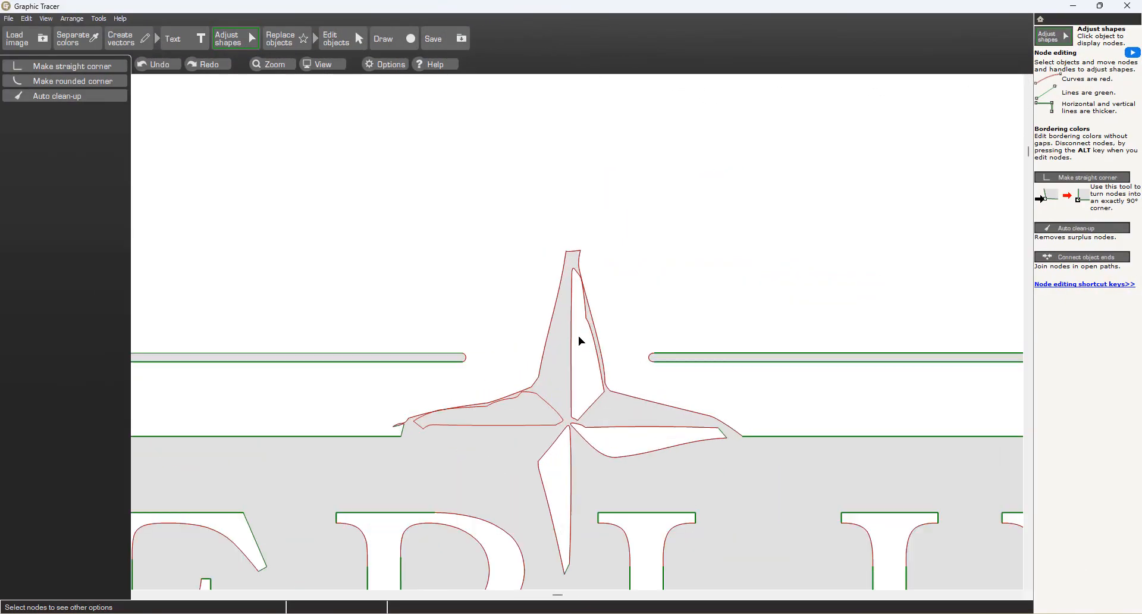
left_click(574, 497)
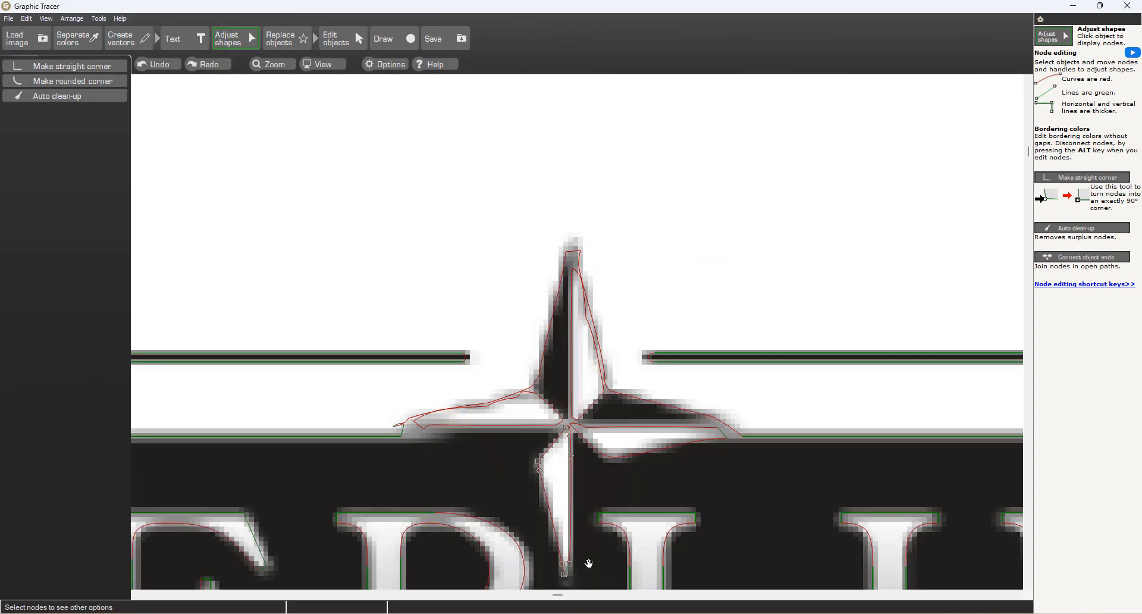
left_click_drag(590, 549, 536, 581)
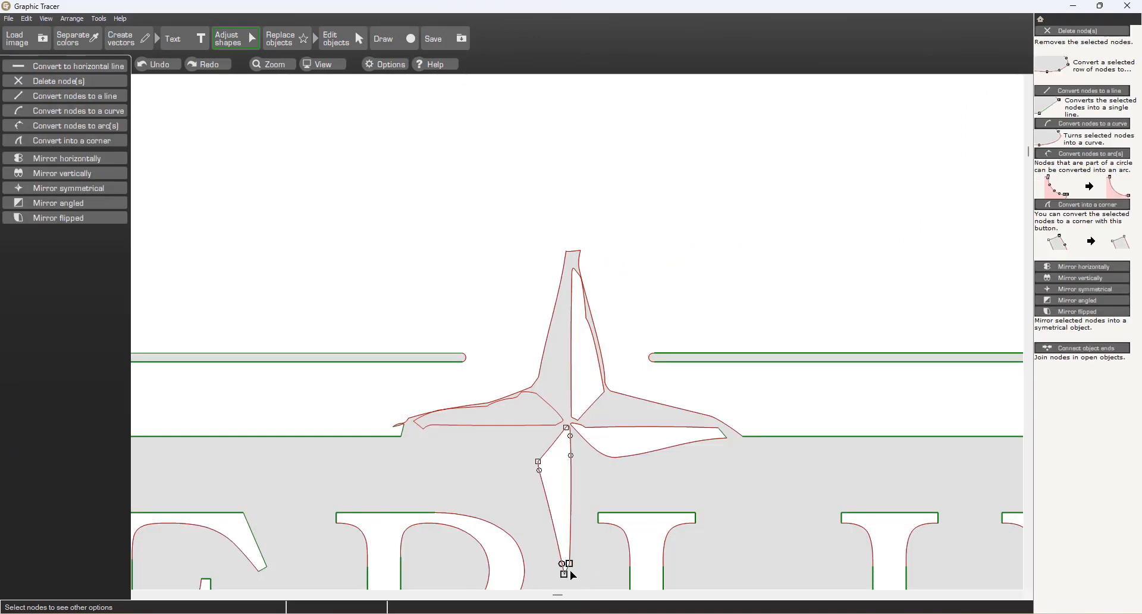
left_click(553, 526)
left_click_drag(590, 556, 557, 582)
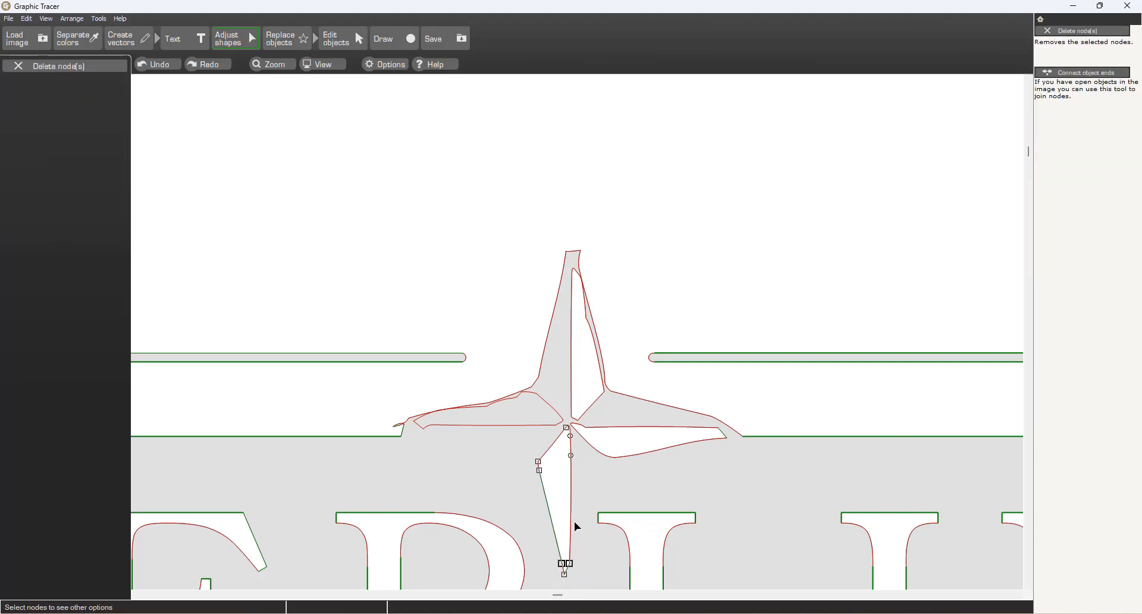
left_click(572, 521)
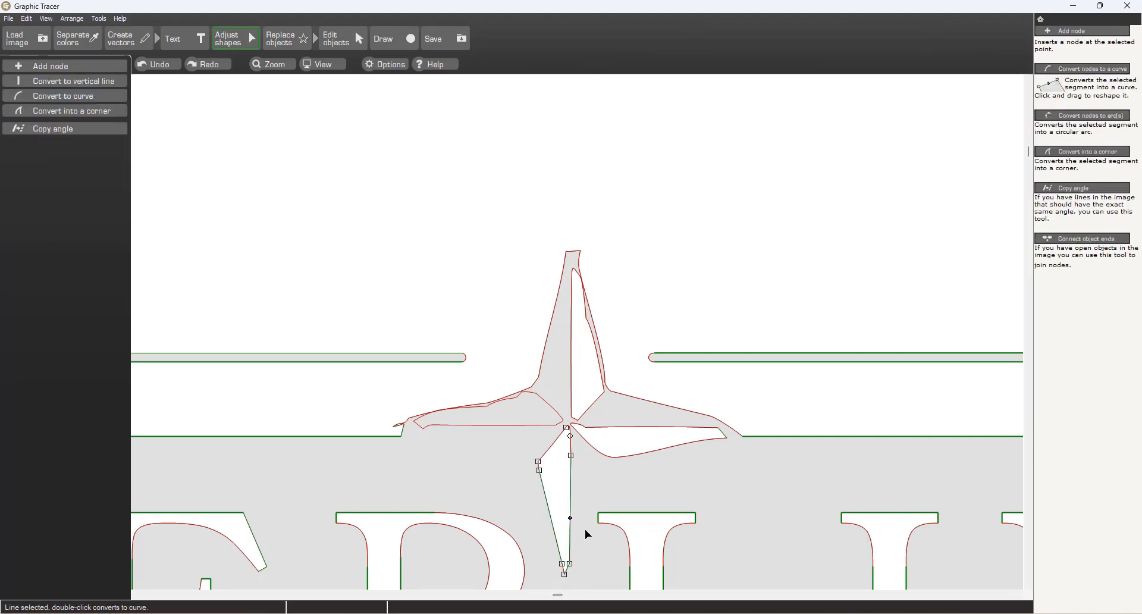
key("v")
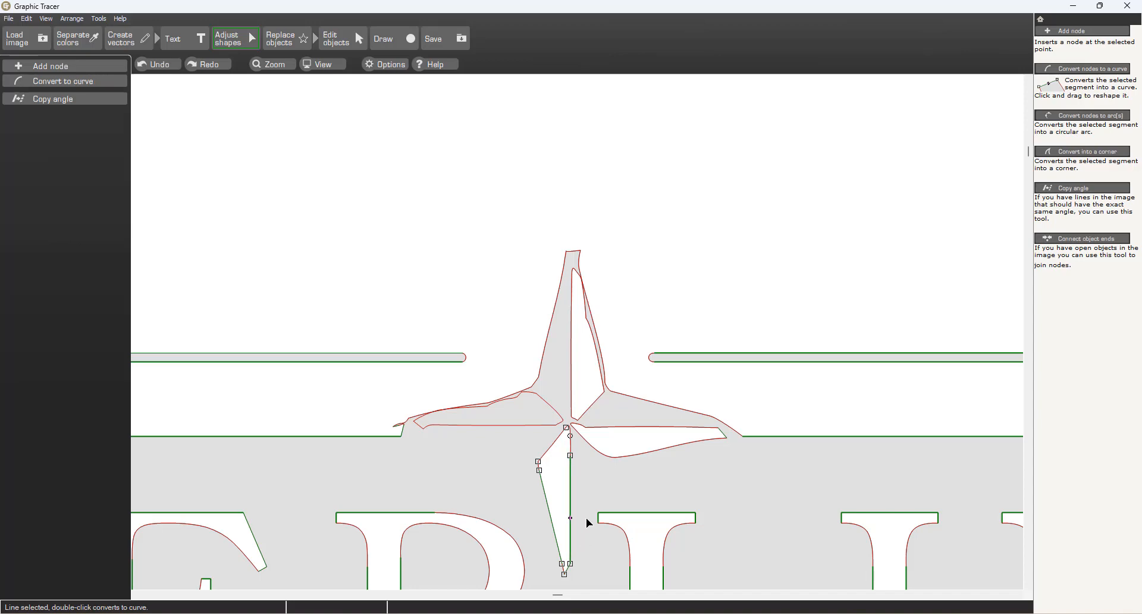
- Convert the nodes at the lower facet's bottom tip into a corner and move the tip slightly up along the vertical edge
left_click_drag(587, 552, 547, 583)
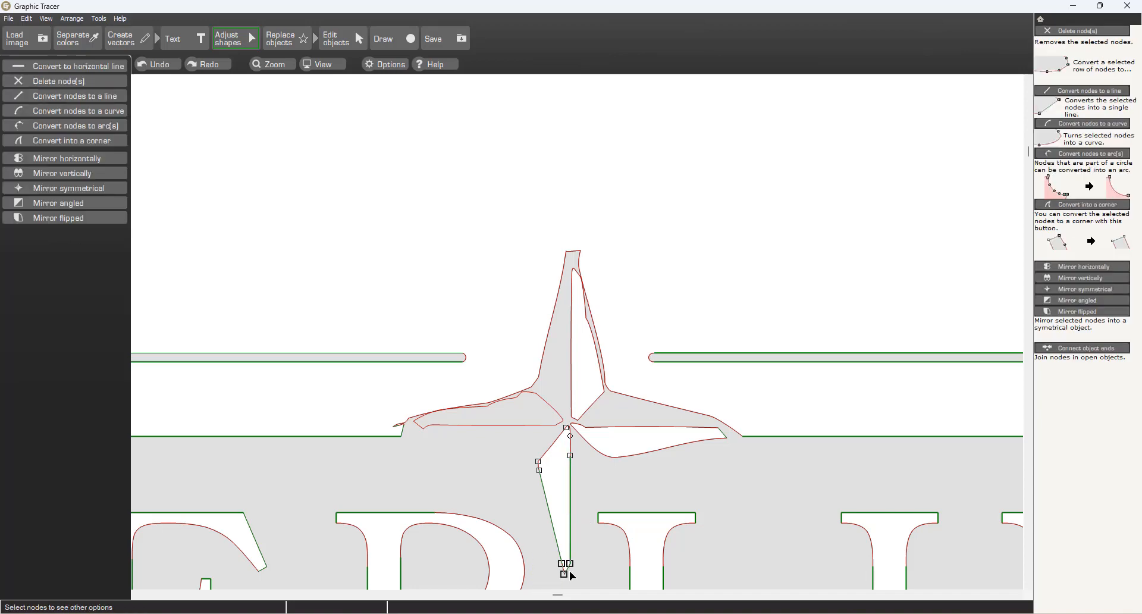
key("c")
scroll(590, 564, "down", 1)
key("space")
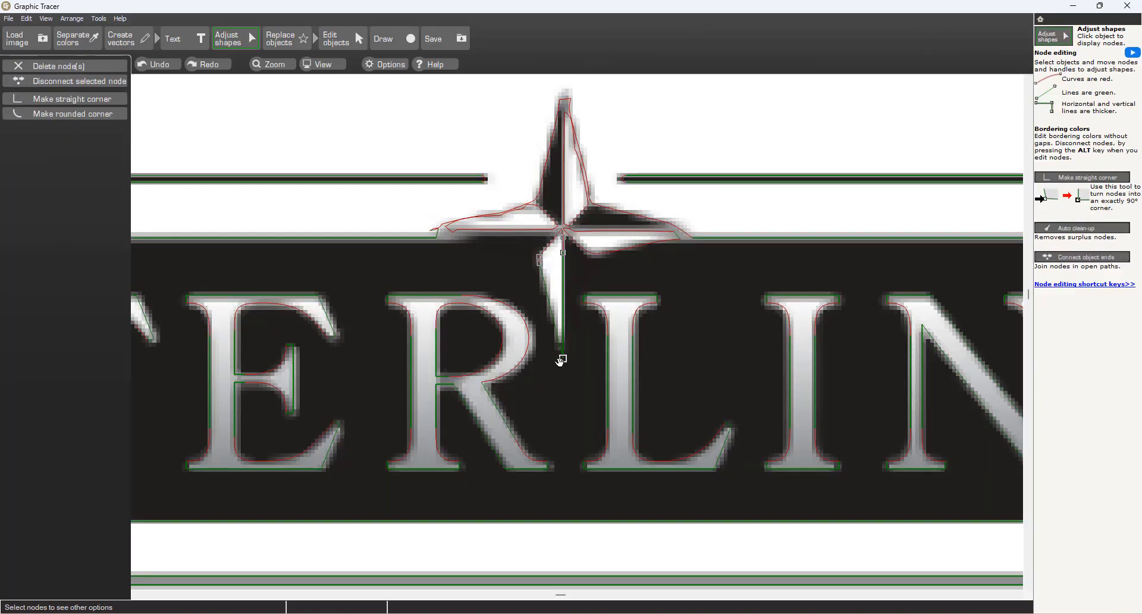
scroll(559, 361, "up", 2)
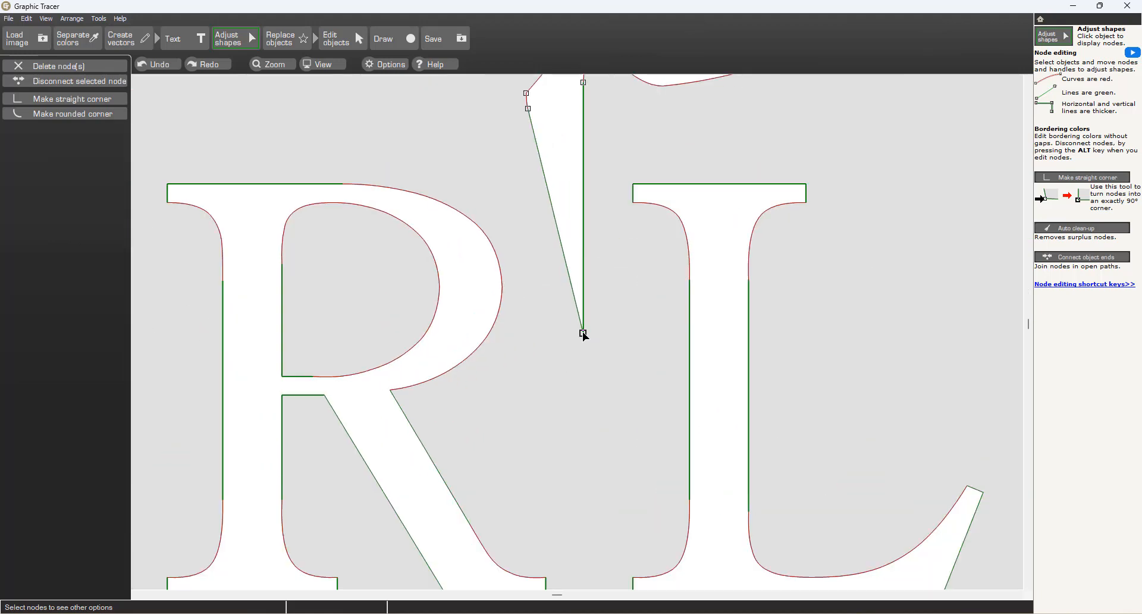
left_click_drag(584, 335, 584, 302)
key("space")
scroll(619, 259, "down", 2)
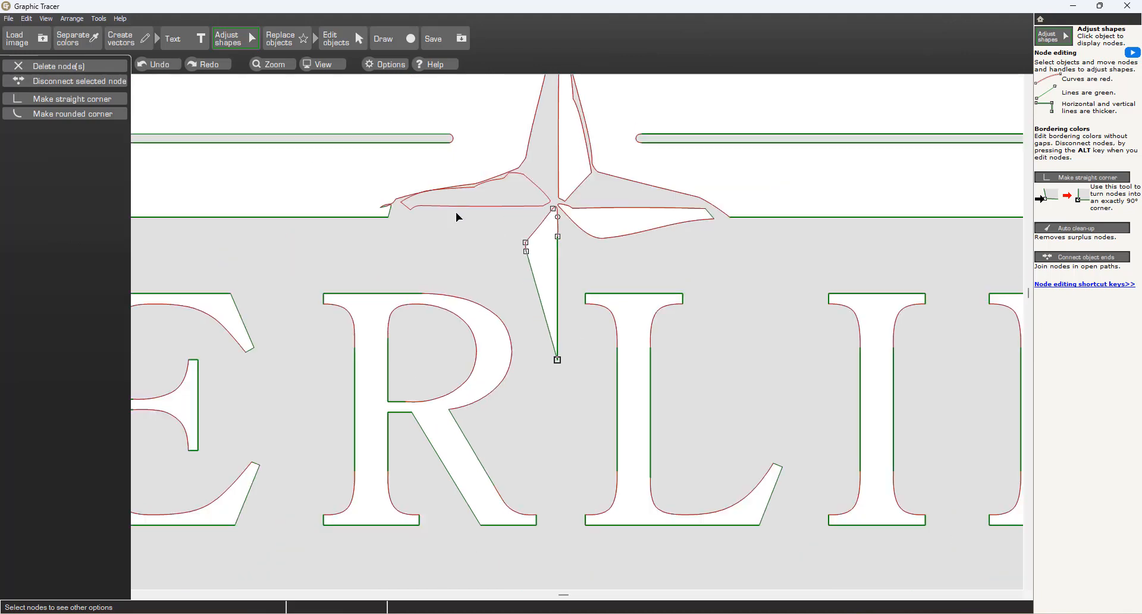
- Straighten the lower facet's upper-left edge, reduce the rounded top nodes to one corner, and move that corner slightly down
scroll(458, 216, "up", 3)
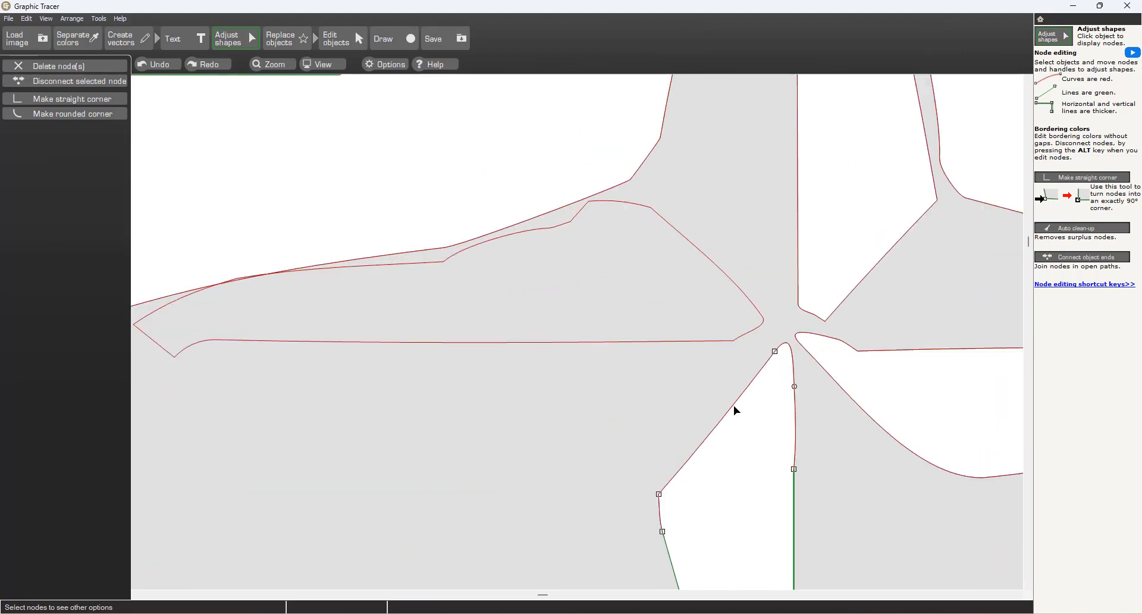
left_click(733, 407)
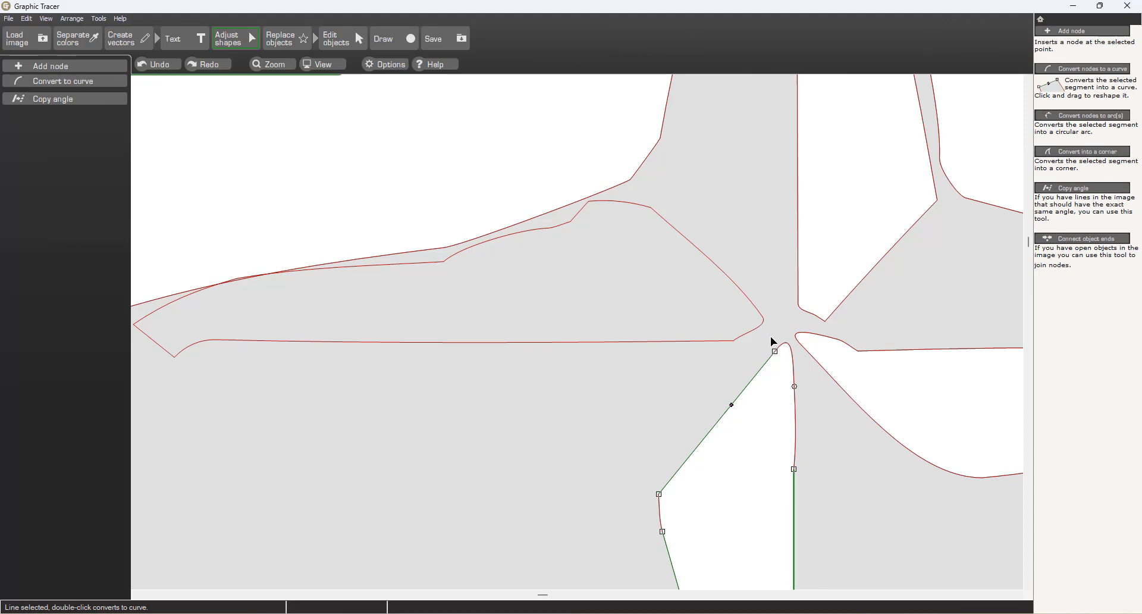
left_click_drag(772, 342, 809, 484)
key("Delete")
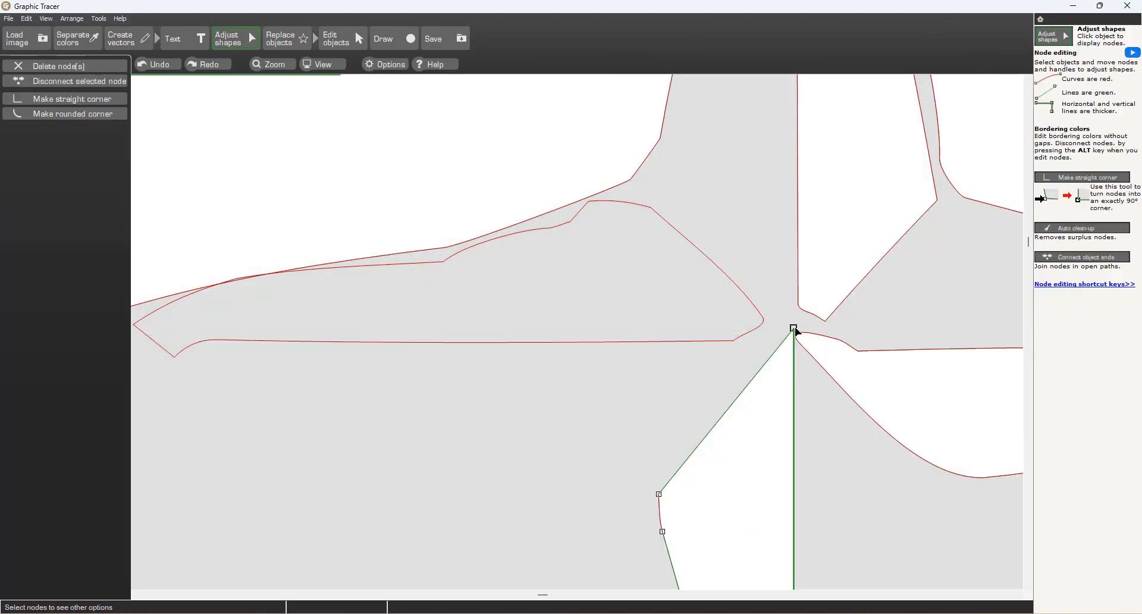
left_click_drag(797, 331, 796, 361)
- Convert the two nodes at the lower facet's left point into a single corner
left_click_drag(629, 481, 687, 567)
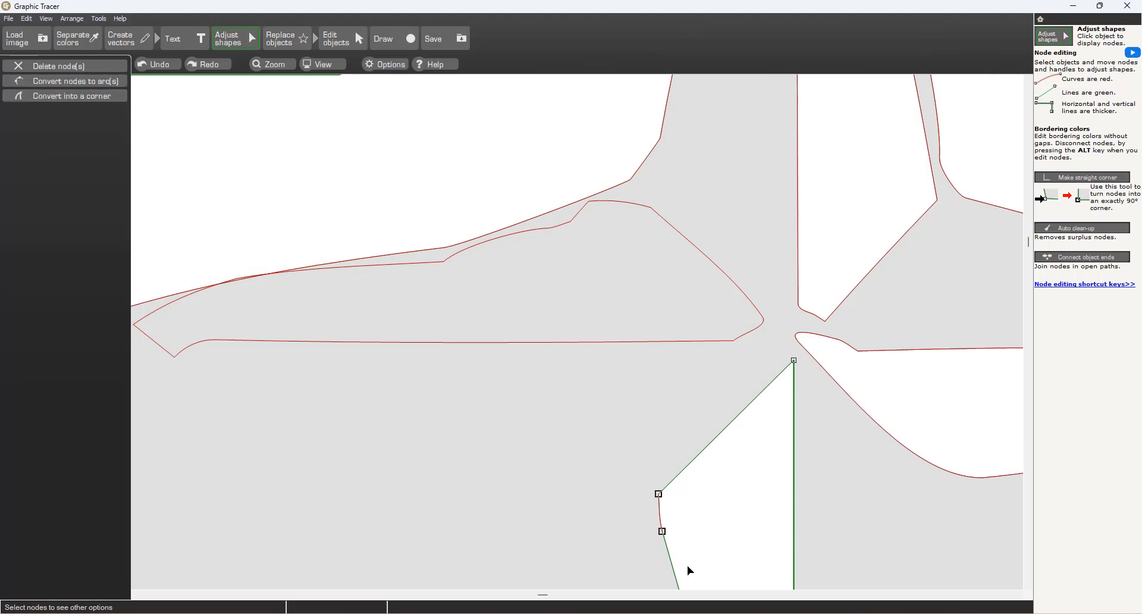
key("c")
left_click(720, 497)
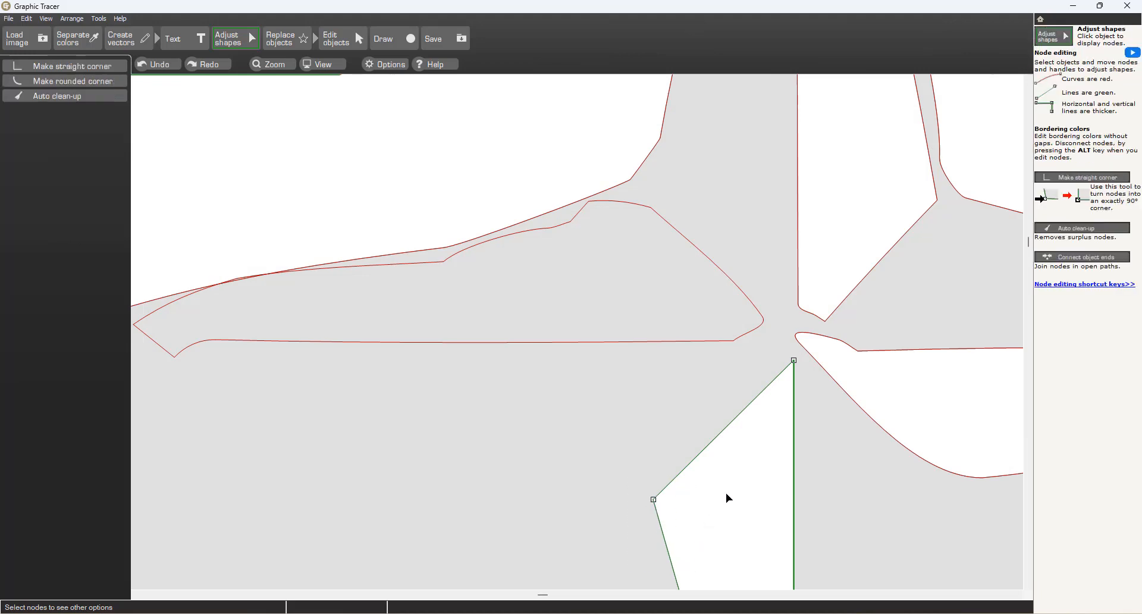
- Duplicate the cleaned lower facet and, in outline view, rotate the copy 90° counterclockwise so that its long tip points right
scroll(726, 495, "down", 2)
left_click(351, 30)
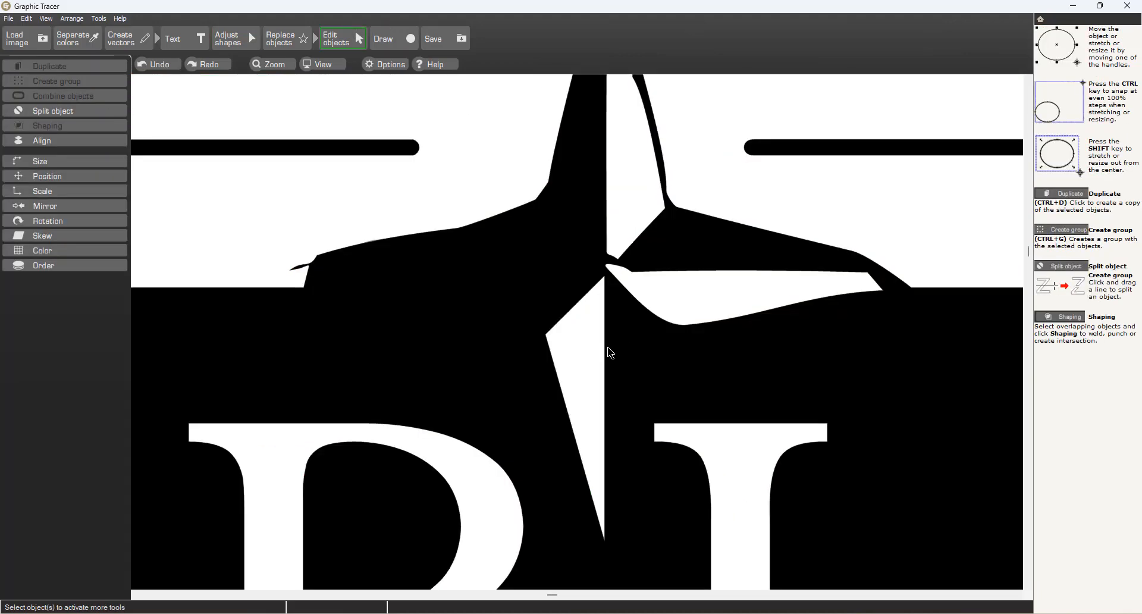
left_click(493, 158)
left_click(602, 395)
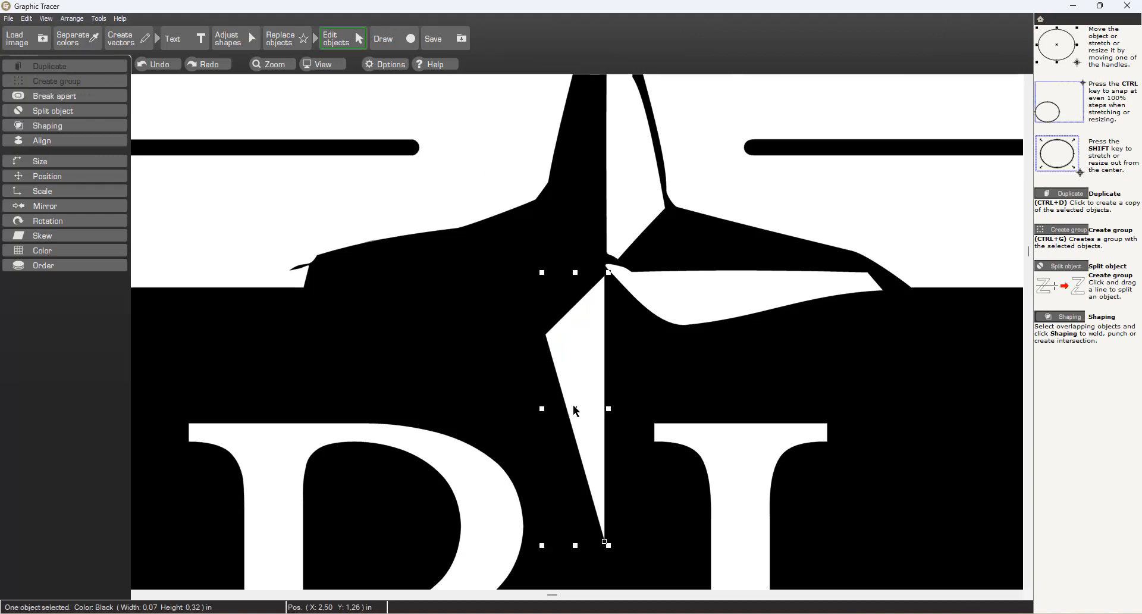
left_click_drag(576, 408, 685, 357)
key("F9")
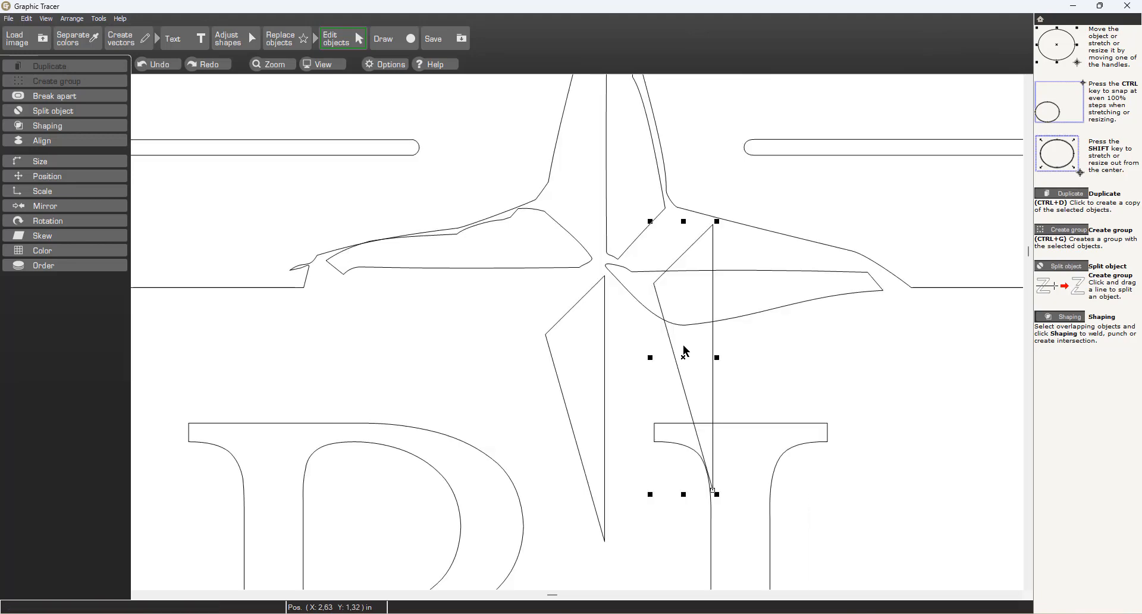
left_click(712, 398)
left_click_drag(719, 491, 844, 327)
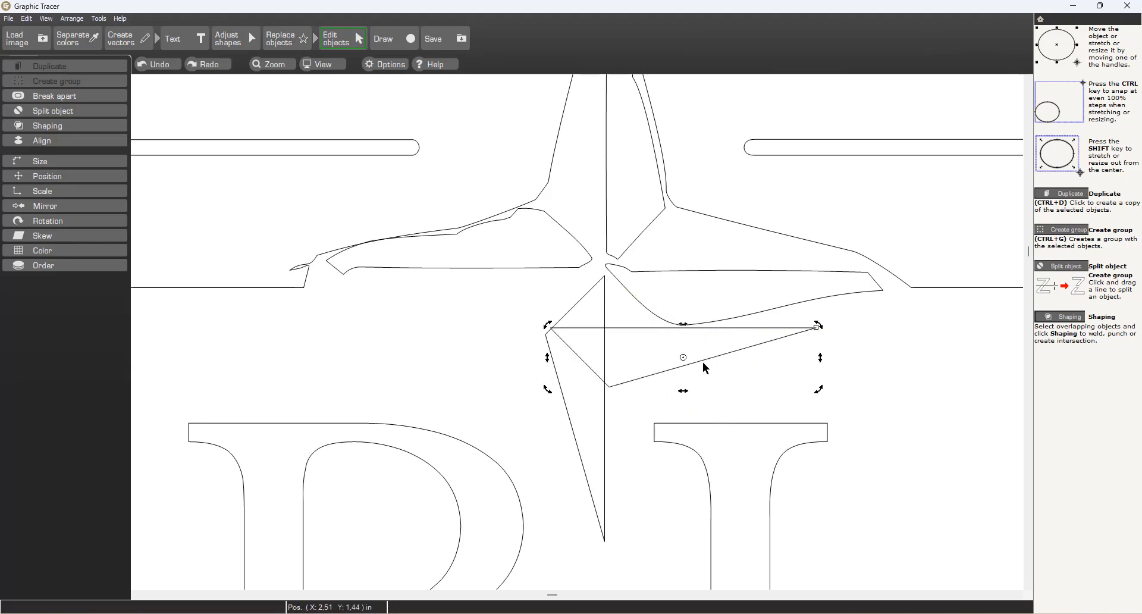
- Move the rotated facet onto the traced right facet of the star and nudge it slightly left to align
left_click(772, 294)
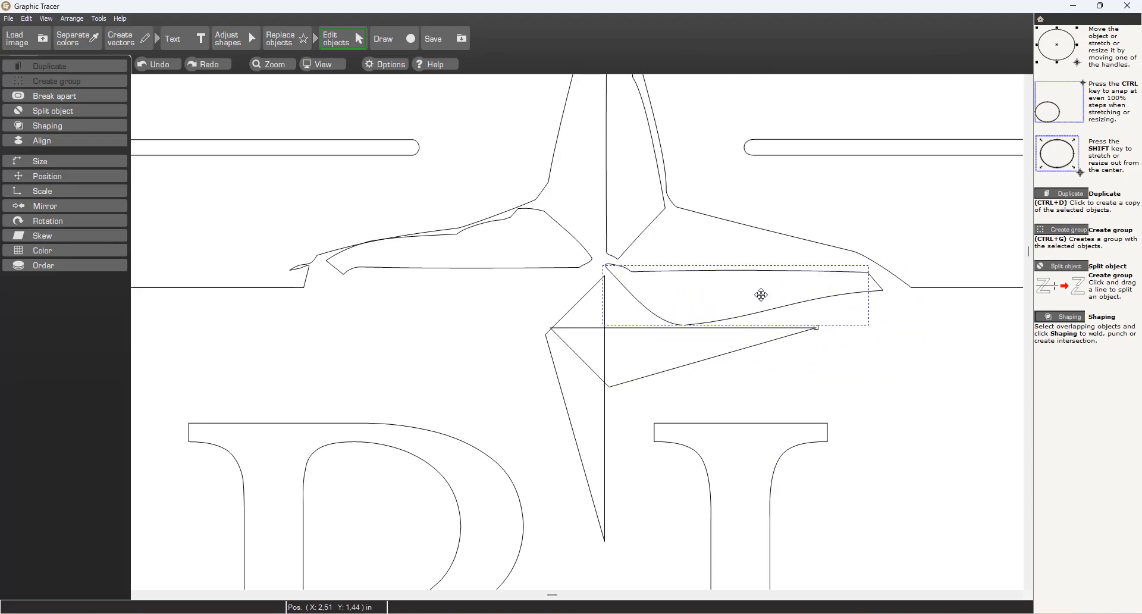
left_click_drag(775, 295, 778, 301)
key("space")
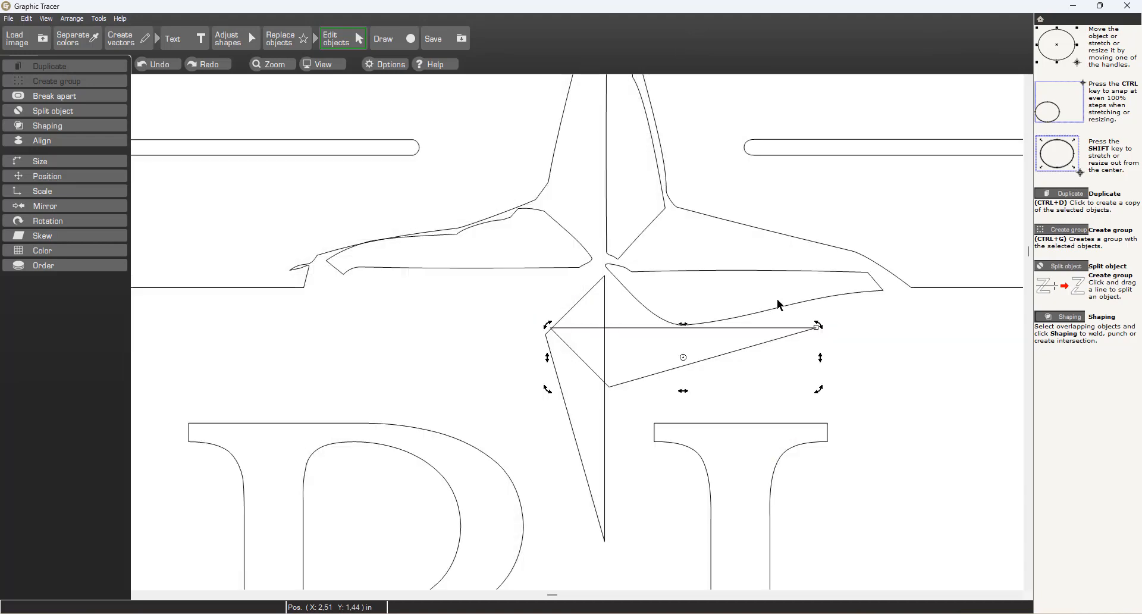
left_click(776, 301)
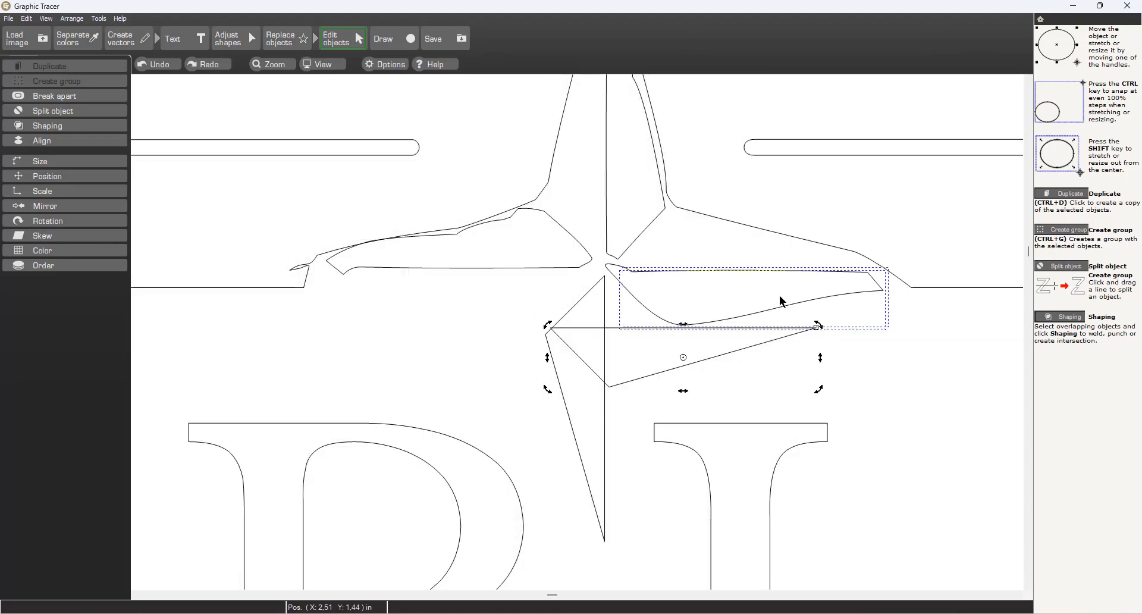
left_click_drag(777, 298, 777, 298)
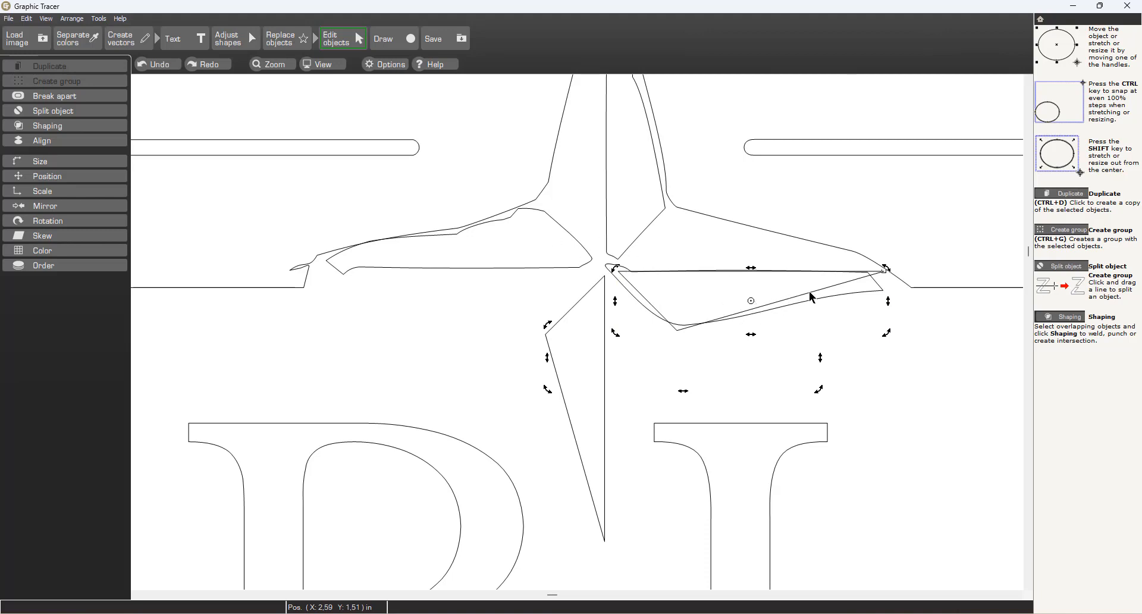
key("Left")
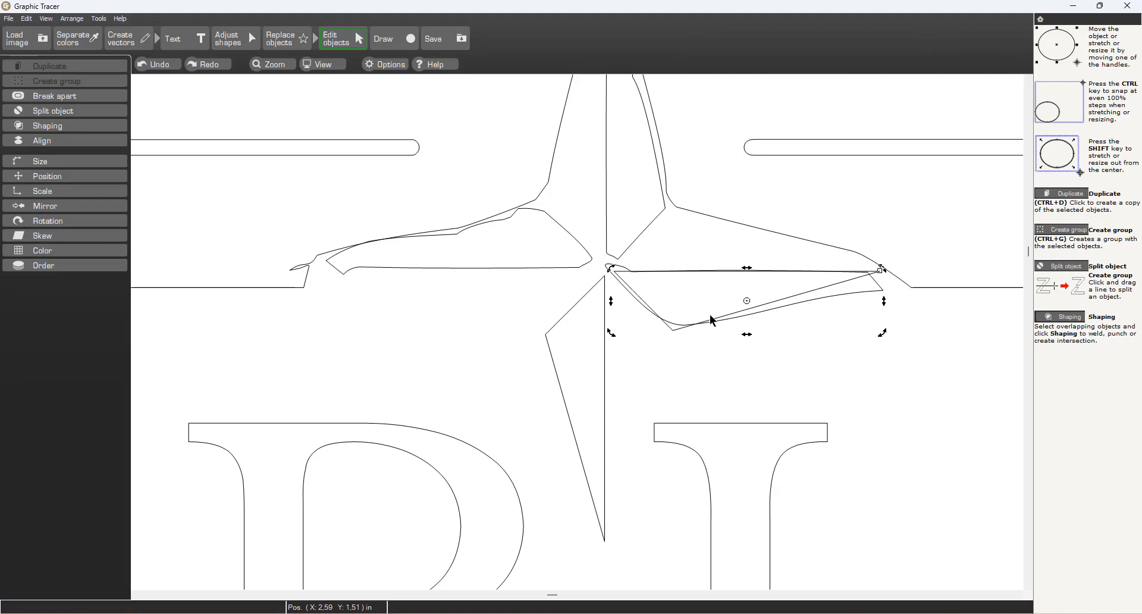
- Duplicate the right facet, rotate the copy so its tip points up, and align it over the traced upper facet
left_click(760, 302)
left_click_drag(747, 301, 687, 171)
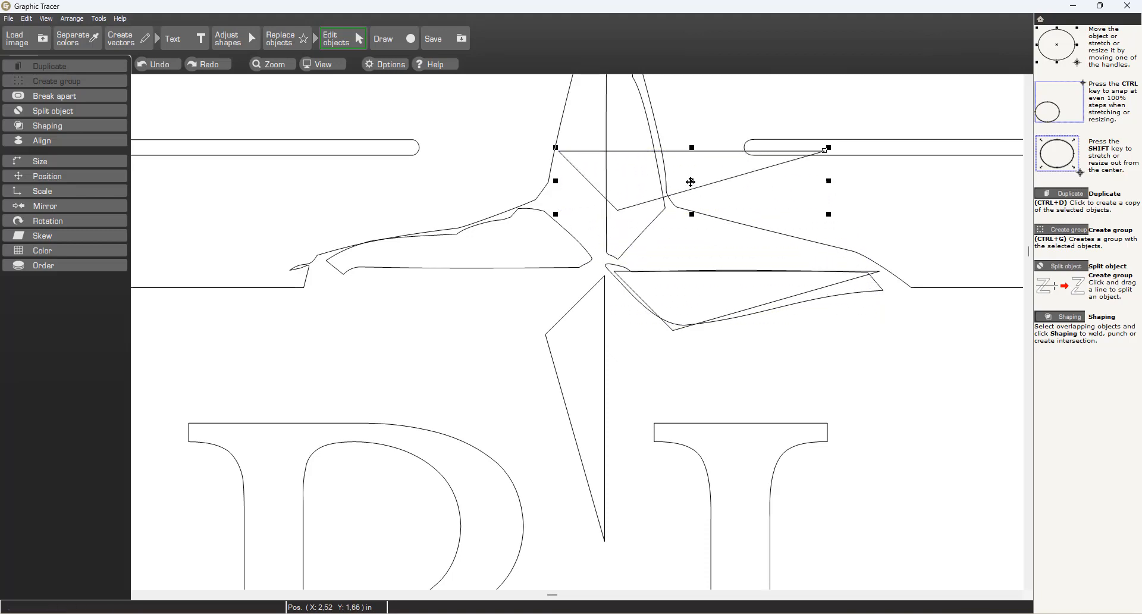
left_click(730, 182)
left_click_drag(555, 214, 703, 259)
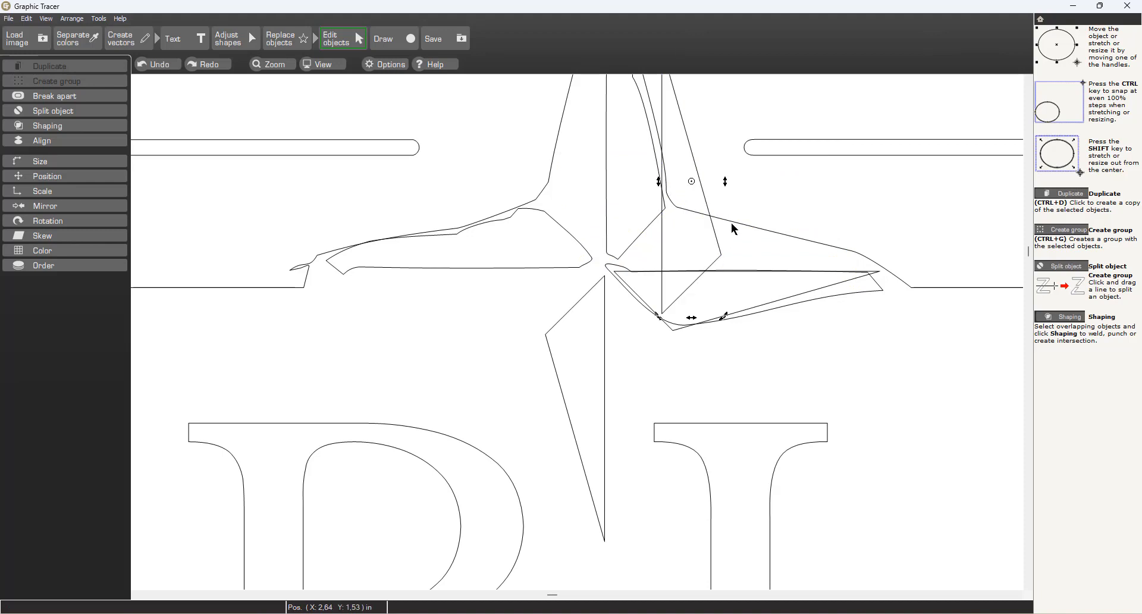
scroll(737, 216, "down", 1)
left_click_drag(555, 320, 509, 277)
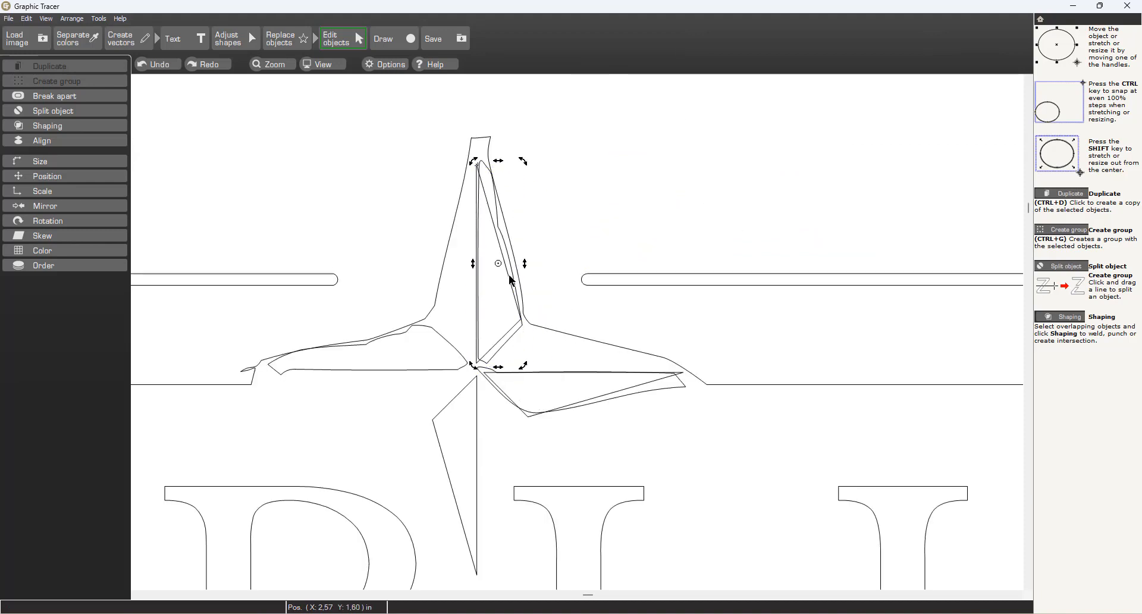
key("Right")
key("Right")
key("Right")
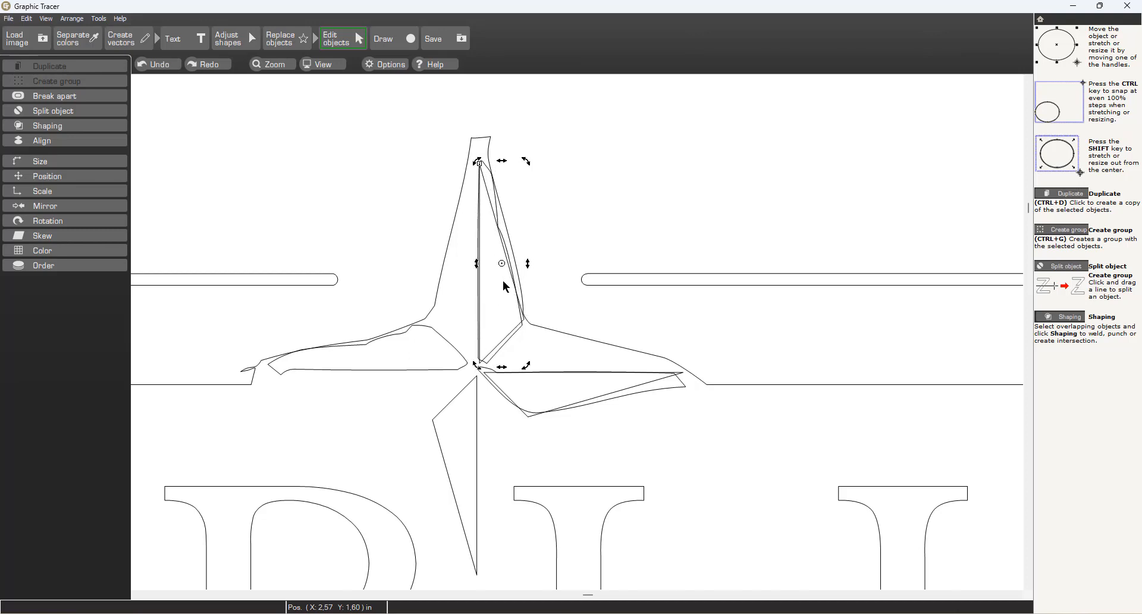
- Duplicate the upper facet, rotate the copy so its tip points left, and align it over the traced left facet
left_click_drag(491, 199, 416, 209)
left_click_drag(452, 176, 353, 345)
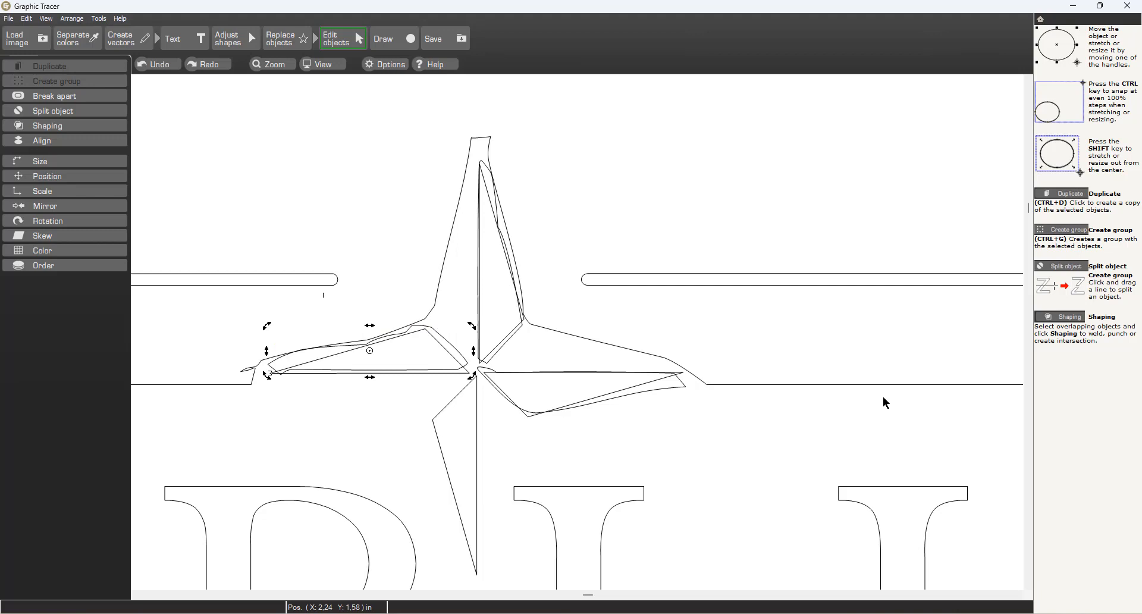
key("Up")
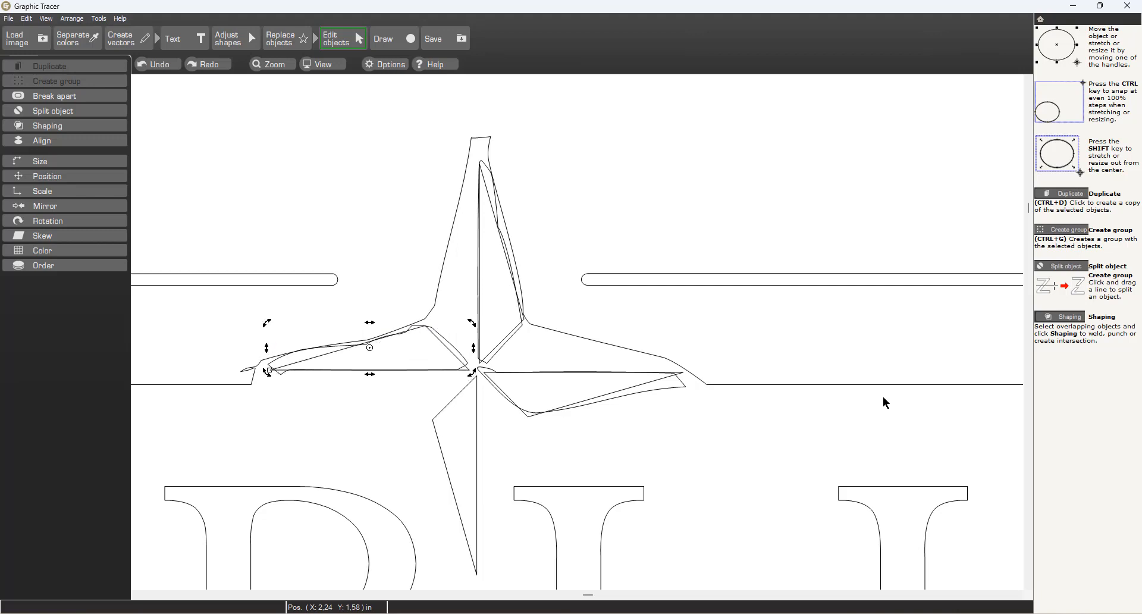
key("Right")
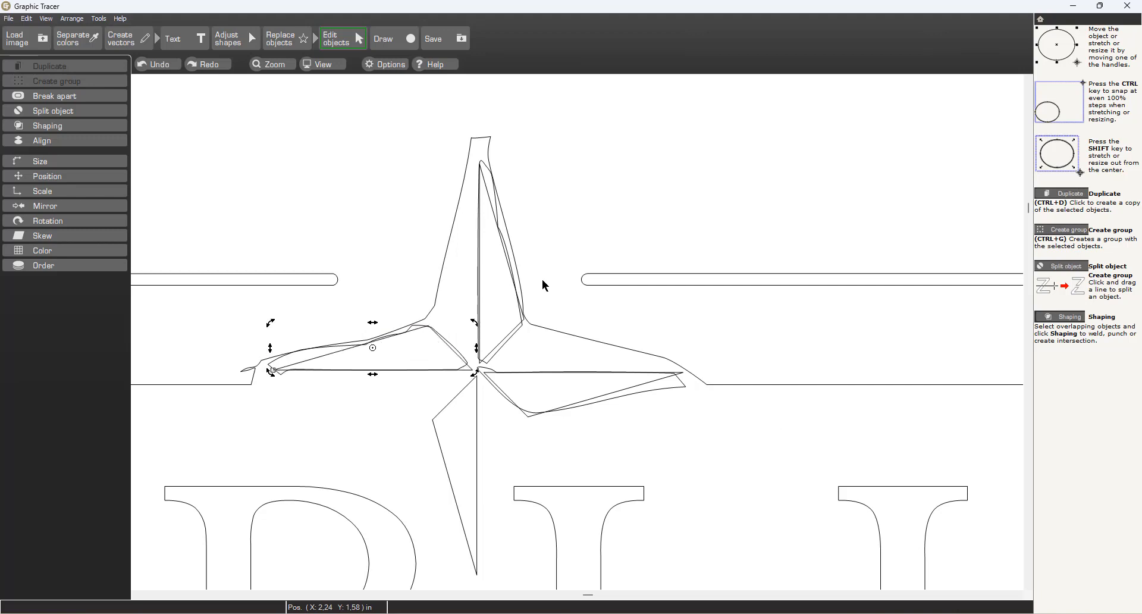
- Delete the original traced left and upper facets, keeping the clean copies
left_click(276, 364)
left_click(470, 344)
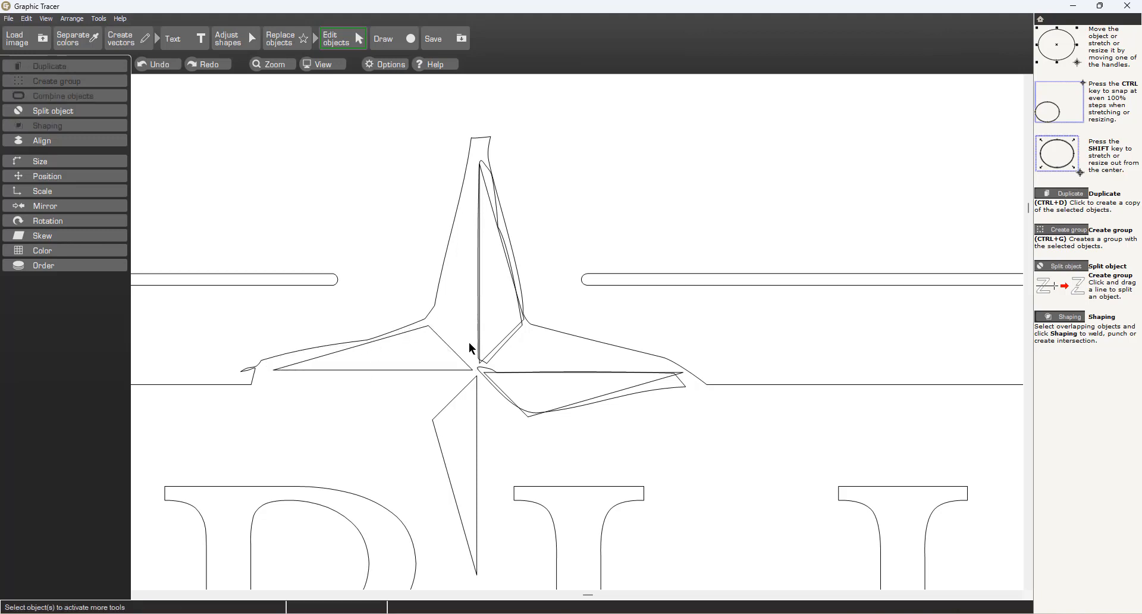
left_click(490, 358)
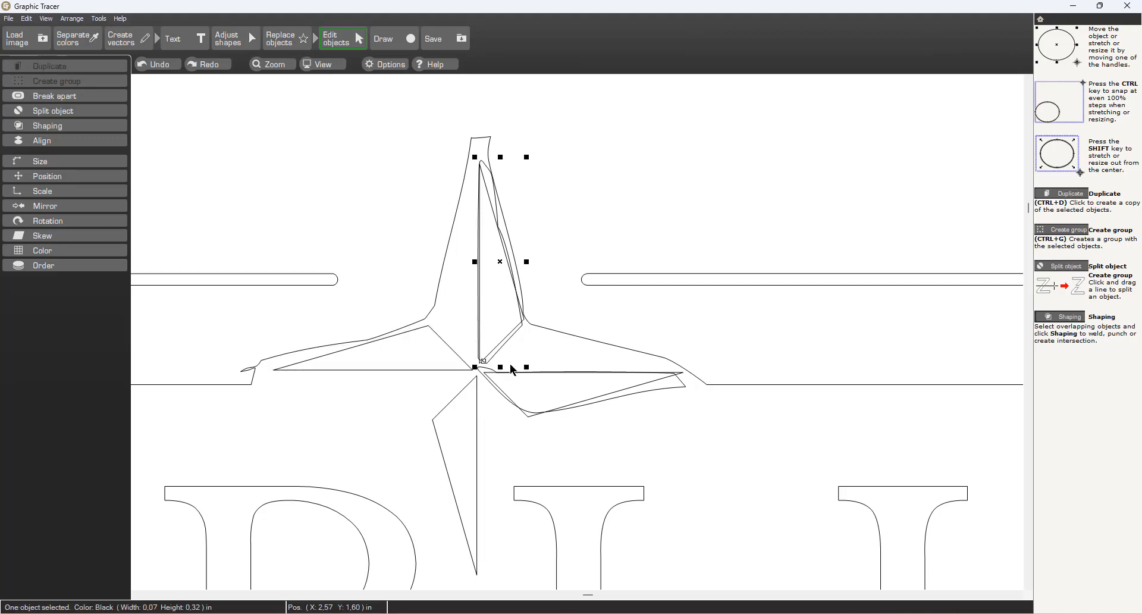
key("Delete")
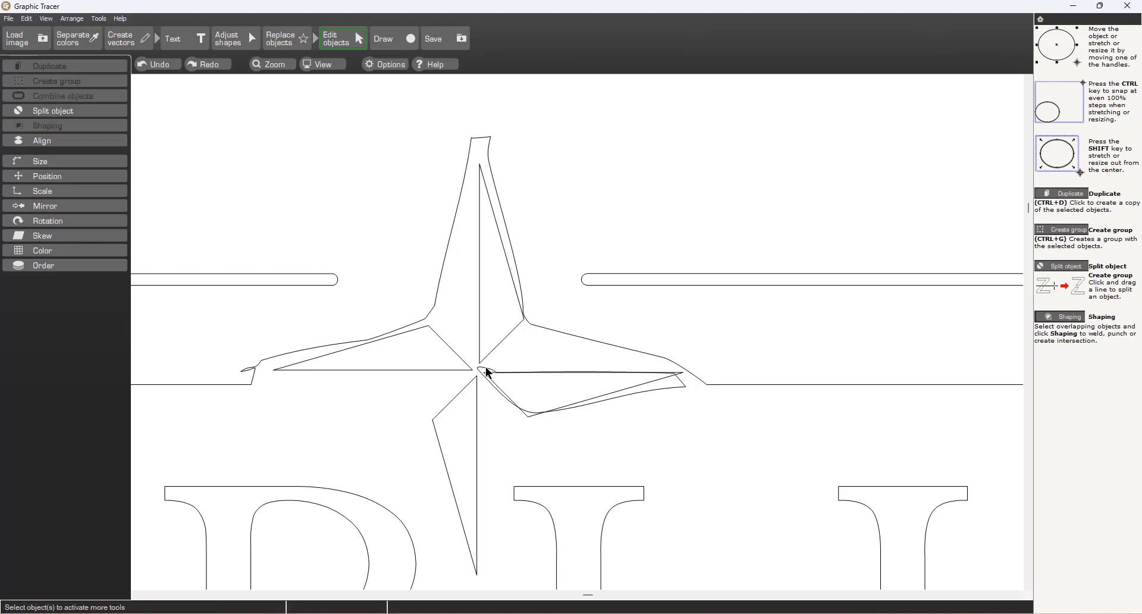
- Delete the traced right facet and straighten the left edge of the star outline's upper point
left_click(487, 372)
key("Delete")
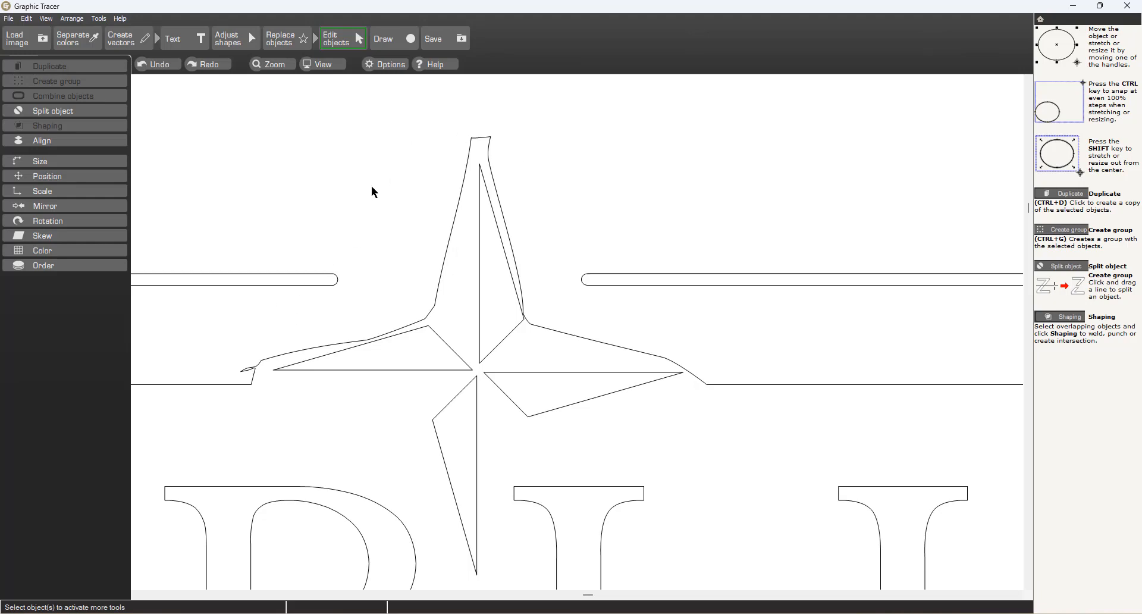
left_click(235, 39)
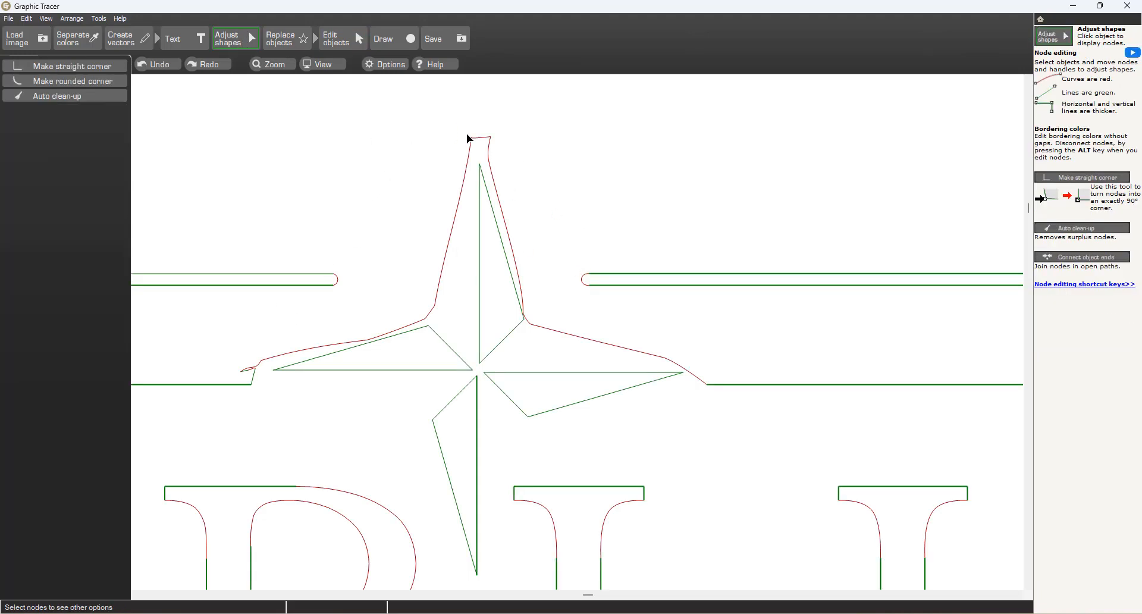
left_click(470, 156)
left_click(451, 230)
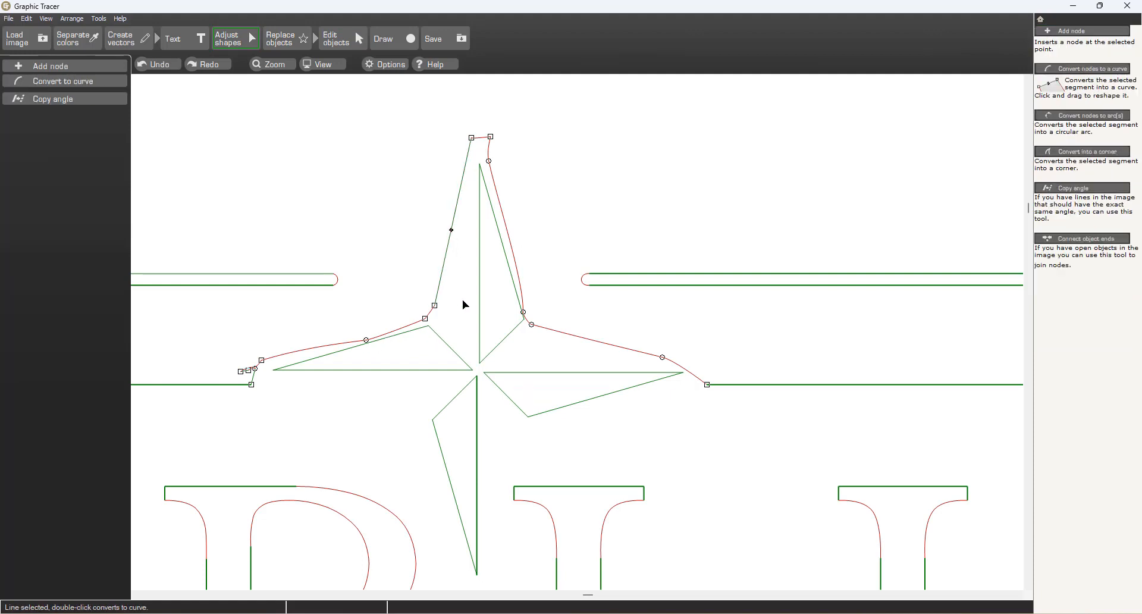
- Straighten the upper edge of the outline's left arm and merge the nodes between it and the upper point into one sharp corner
left_click(241, 372)
left_click(424, 319, "ctrl")
key("l")
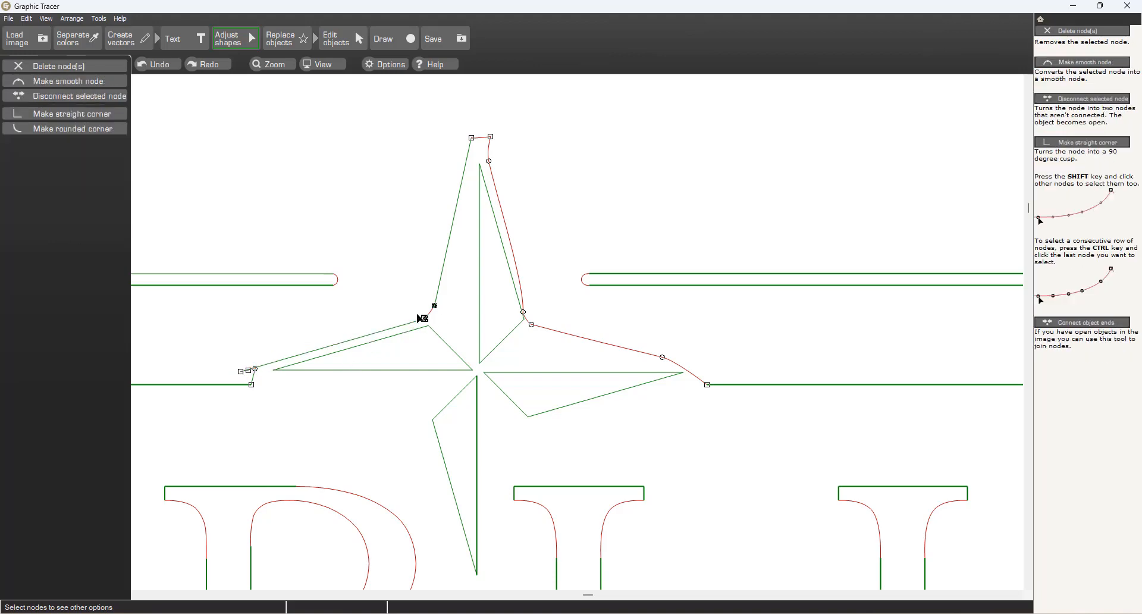
left_click_drag(402, 289, 454, 329)
key("c")
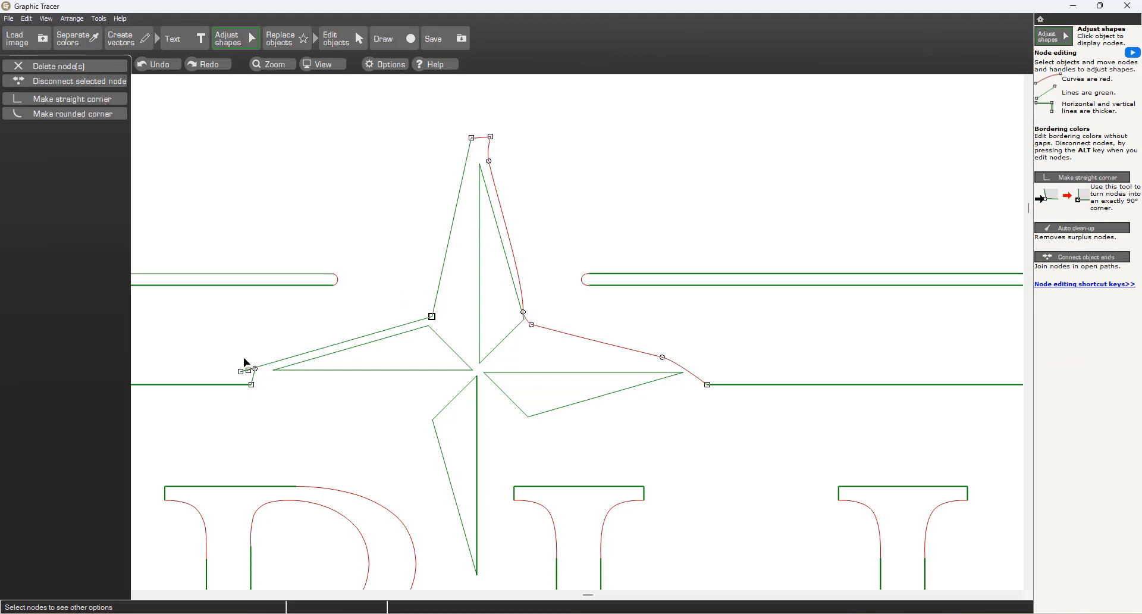
- Clean up the nodes at the left arm's end into a sharp tip with a straight edge back to the panel
left_click_drag(229, 356, 282, 388)
key("l")
key("space")
key("space")
- Straighten the right arm's upper edge and the upper point's right edge so they meet at one corner node
left_click(553, 329)
left_click_drag(532, 326, 534, 318)
key("space")
key("space")
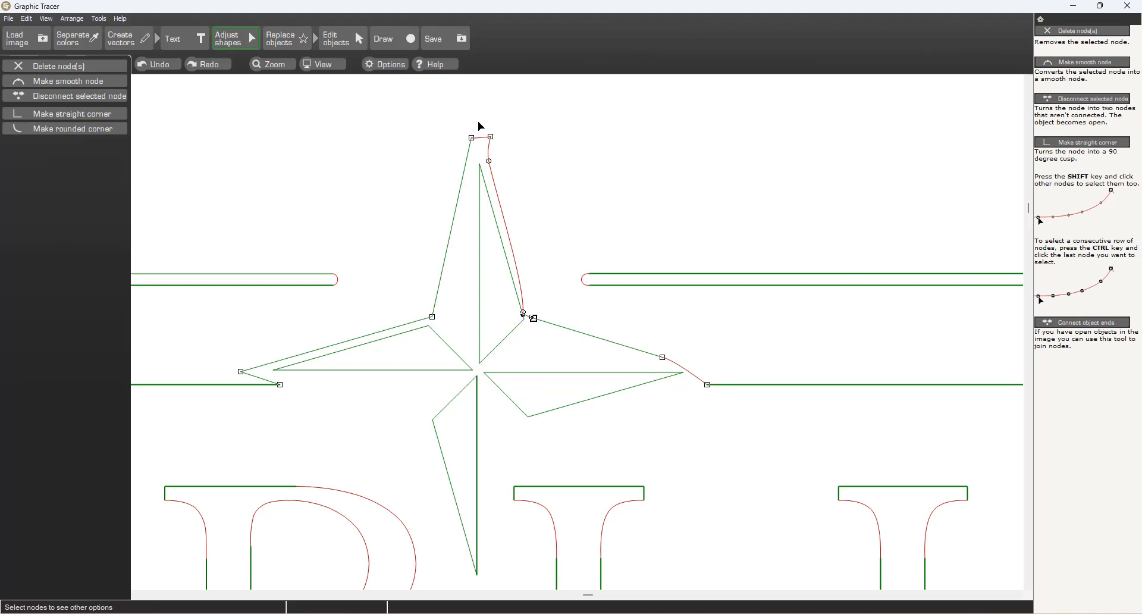
left_click_drag(479, 122, 559, 331)
key("Delete")
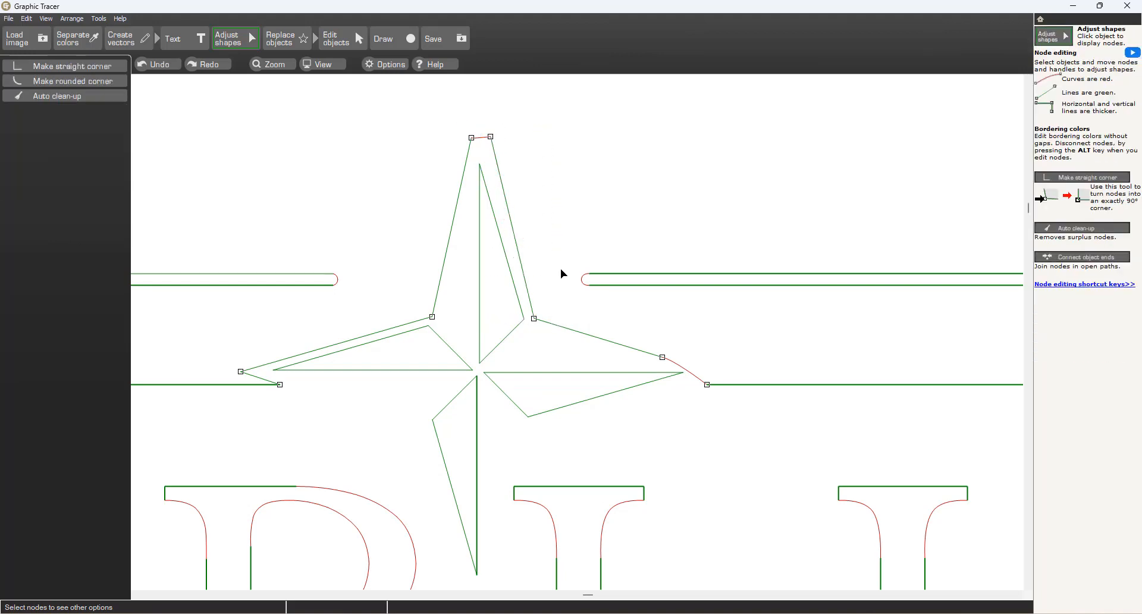
- Join the two nodes at the top of the star outline into a single tip and lower it closer to the upper facet
key("space")
key("space")
left_click_drag(463, 126, 523, 154)
key("c")
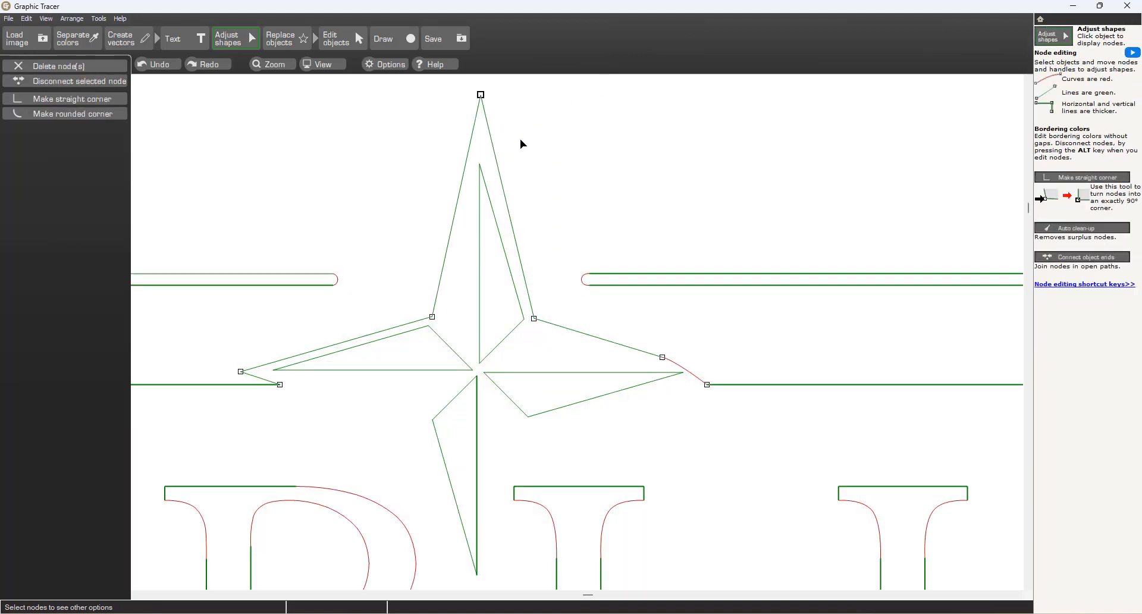
key("space")
left_click_drag(480, 98, 478, 123)
key("space")
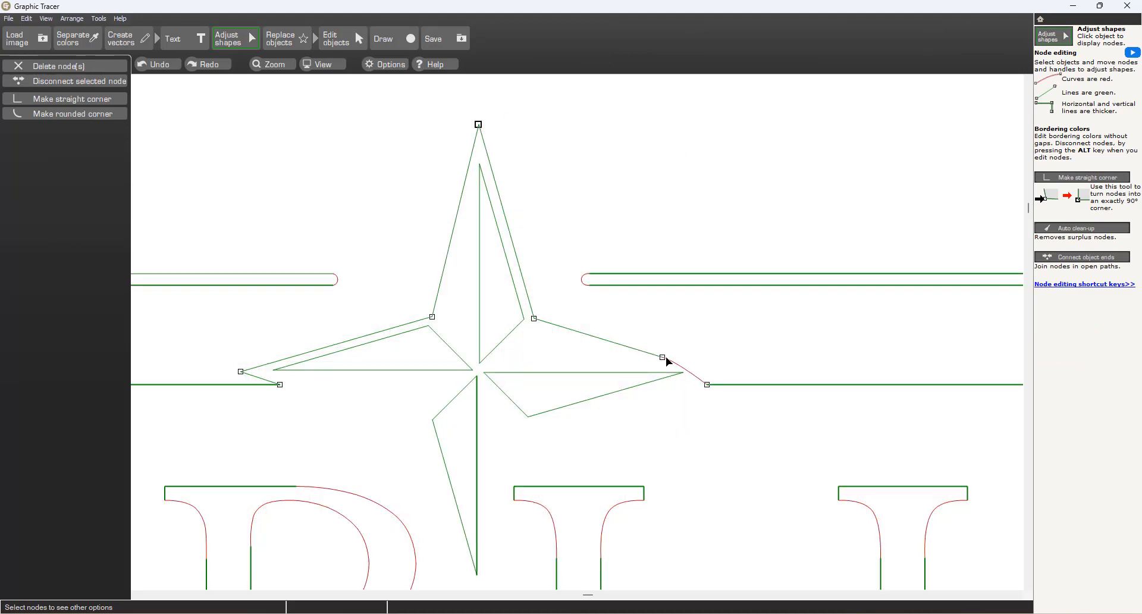
- Move the right arm's end node out past the right facet to form a sharp tip with a straight edge back to the panel
left_click(684, 370)
left_click_drag(664, 359, 706, 373)
left_click(977, 365)
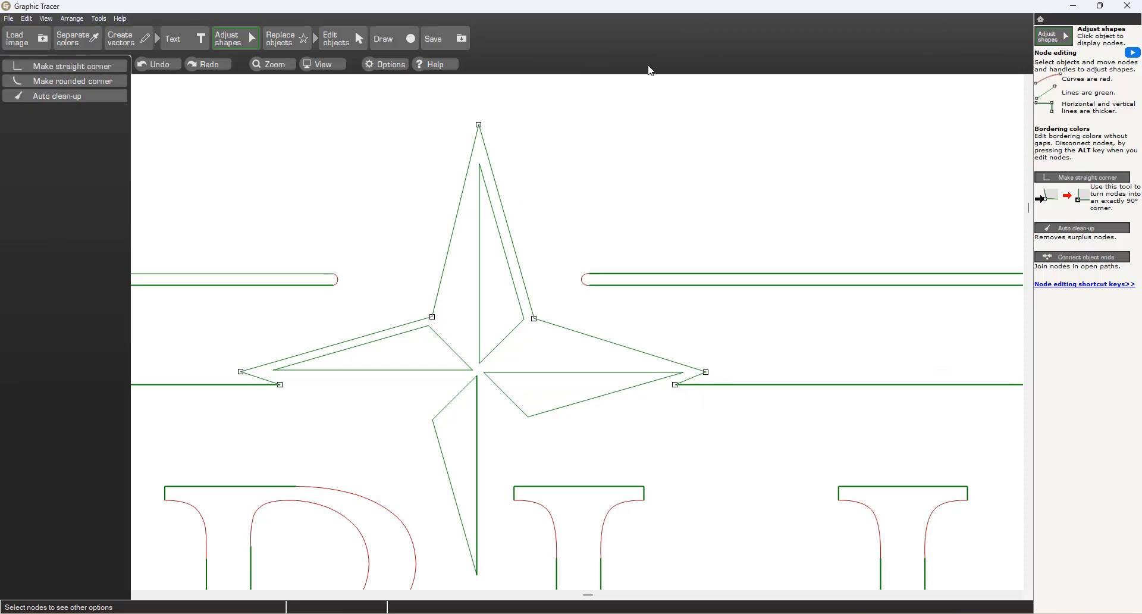
- Combine the star facets with the black panel shape so the upper, left and right facets are cut out in white
left_click(440, 38)
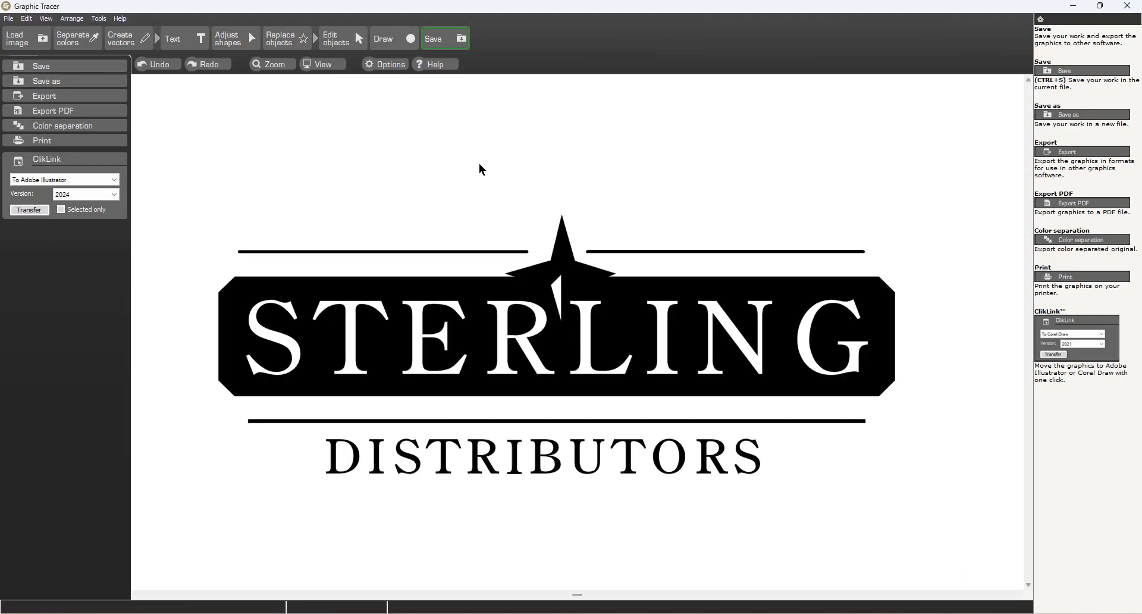
left_click_drag(482, 170, 667, 300)
left_click(667, 295)
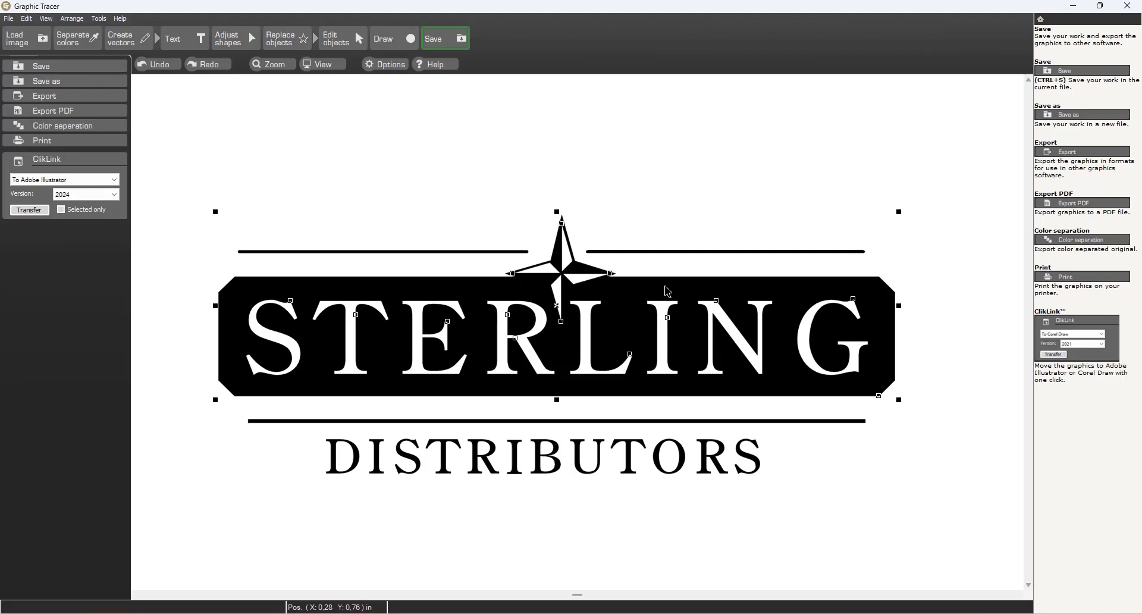
left_click(669, 114)
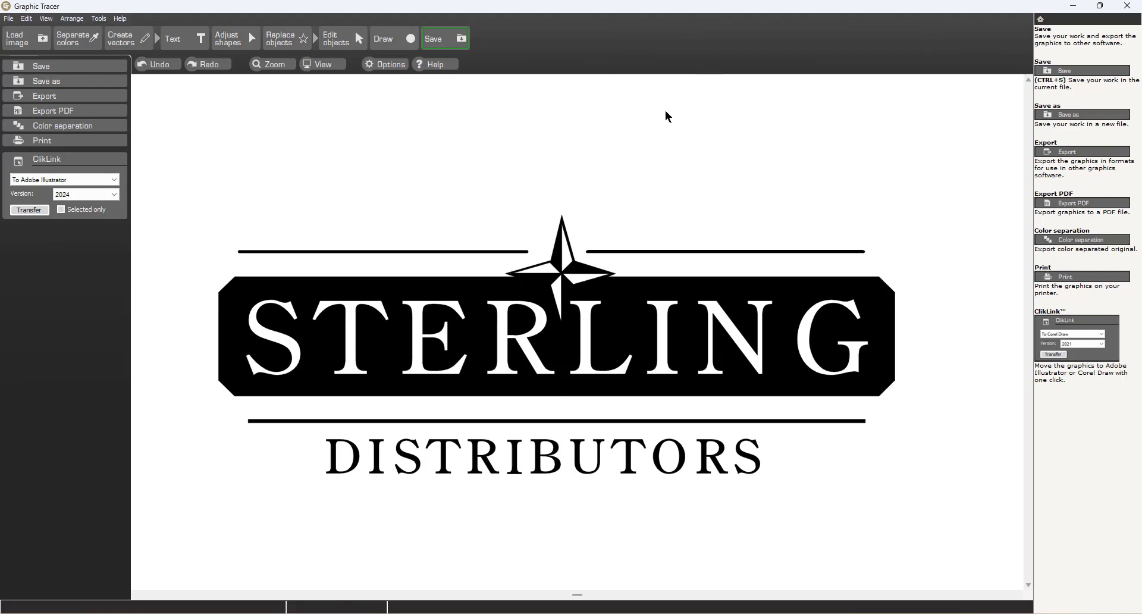